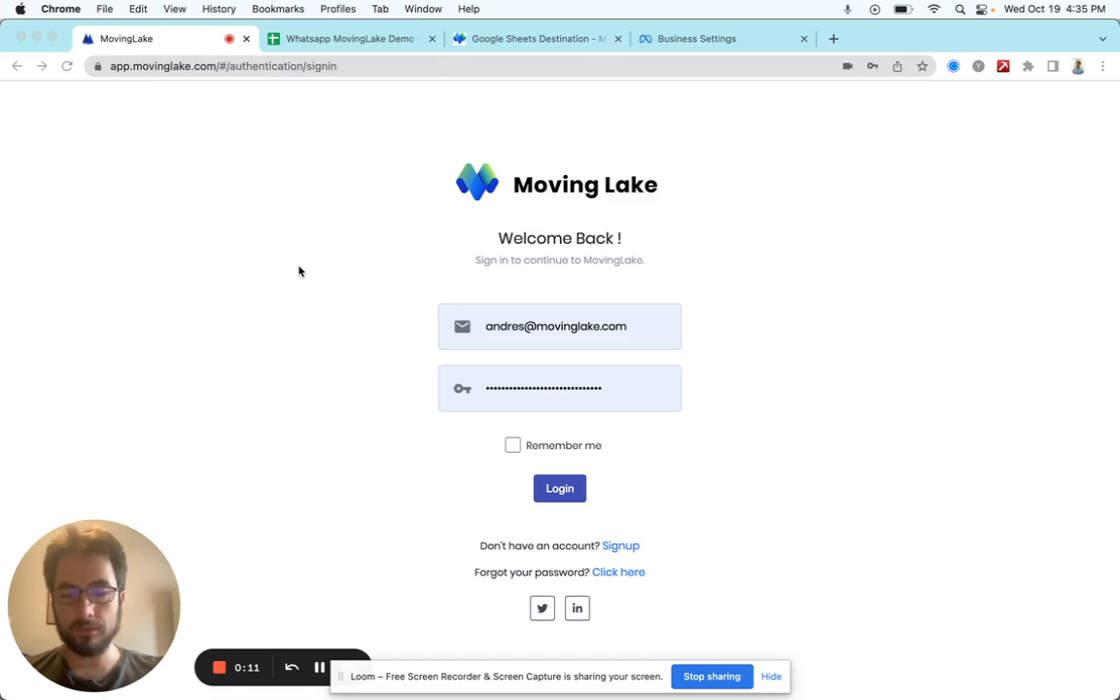
# Step: Log in to MovingLake with the prefilled account and start a new connector of type Whatsapp
pyautogui.click(571, 494)
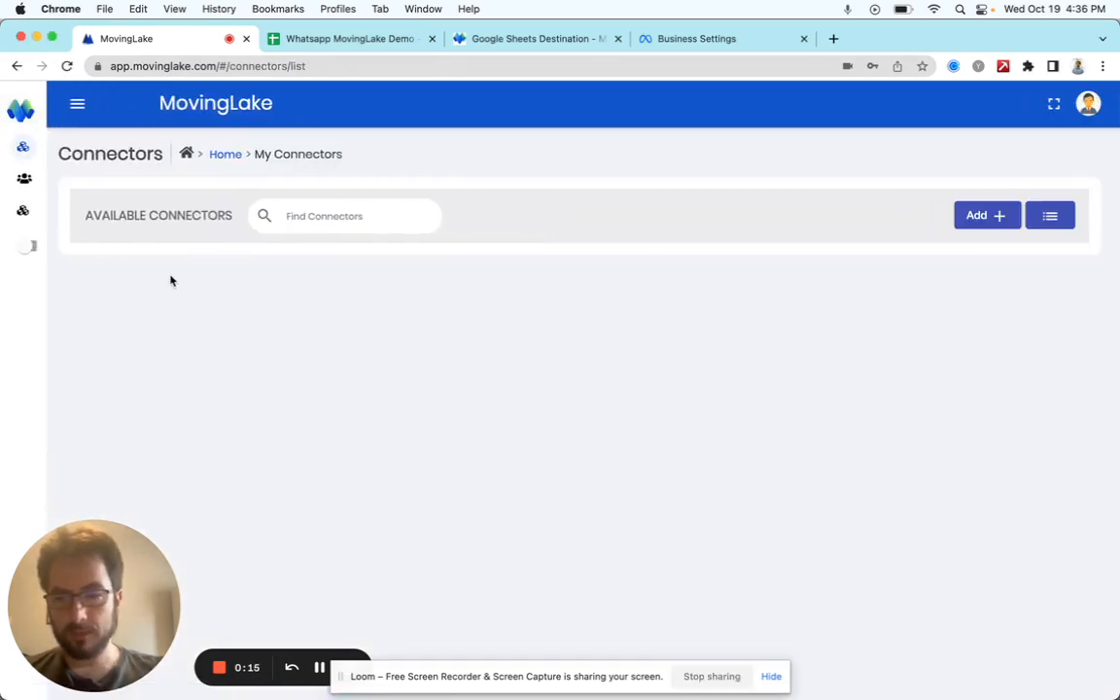
pyautogui.click(992, 226)
pyautogui.scroll(-10, 708, 474)
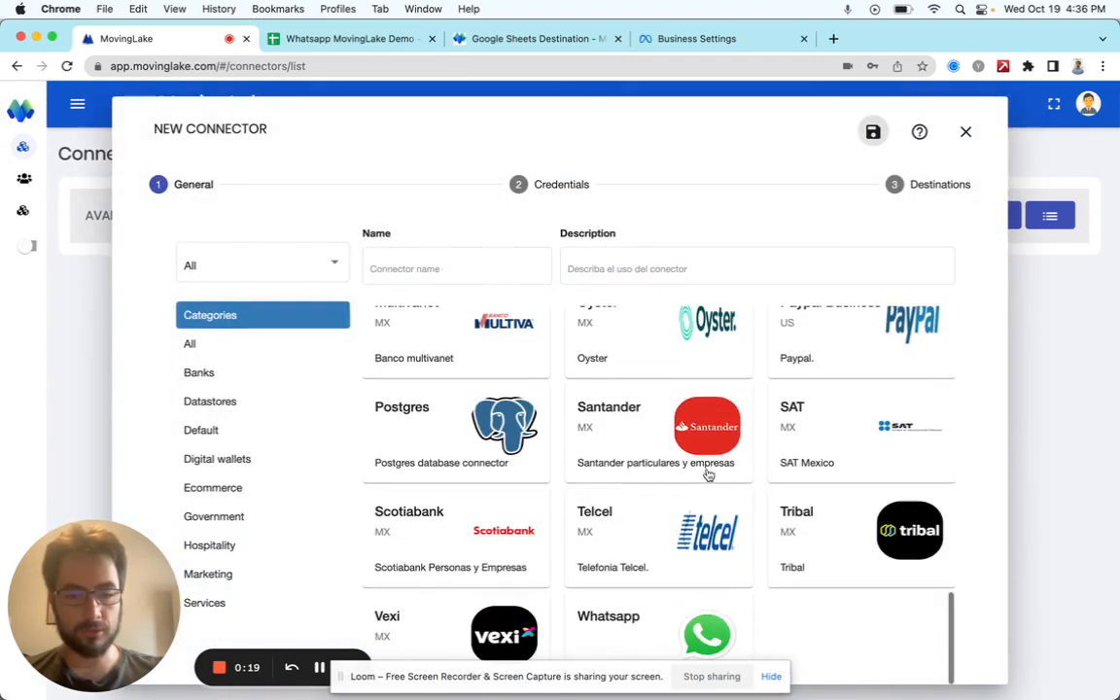
pyautogui.click(661, 623)
pyautogui.scroll(-3, 872, 633)
pyautogui.click(933, 605)
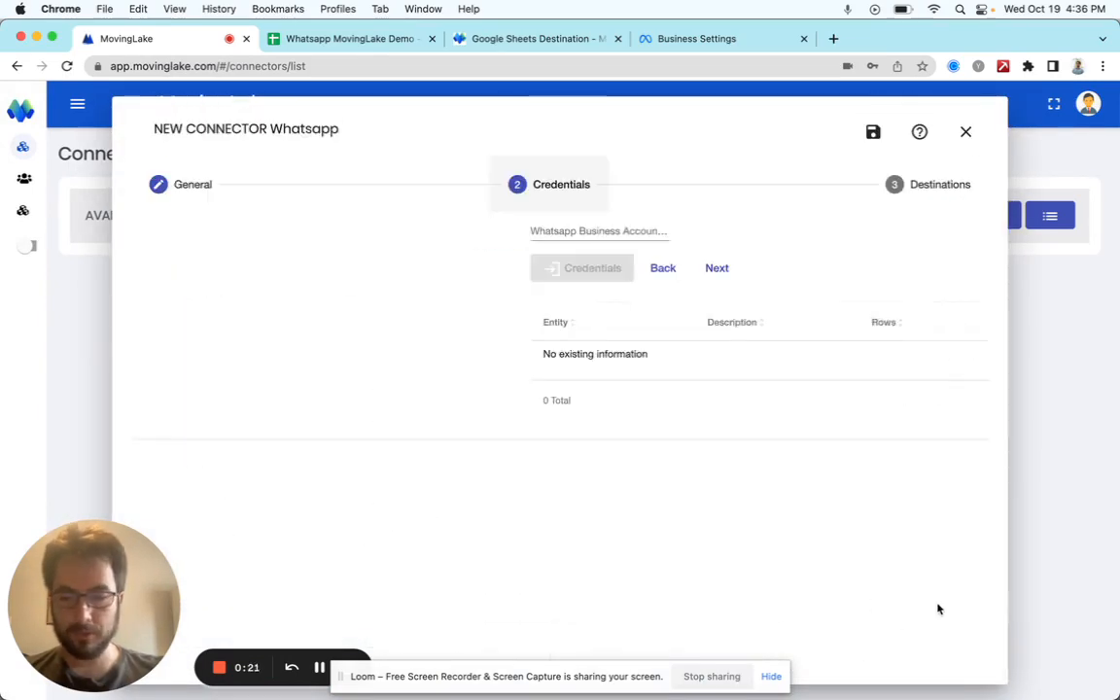
# Step: Fill in the connector's Whatsapp Business Account ID and check it against the MovingLake WhatsApp account in Meta Business settings
pyautogui.click(211, 232)
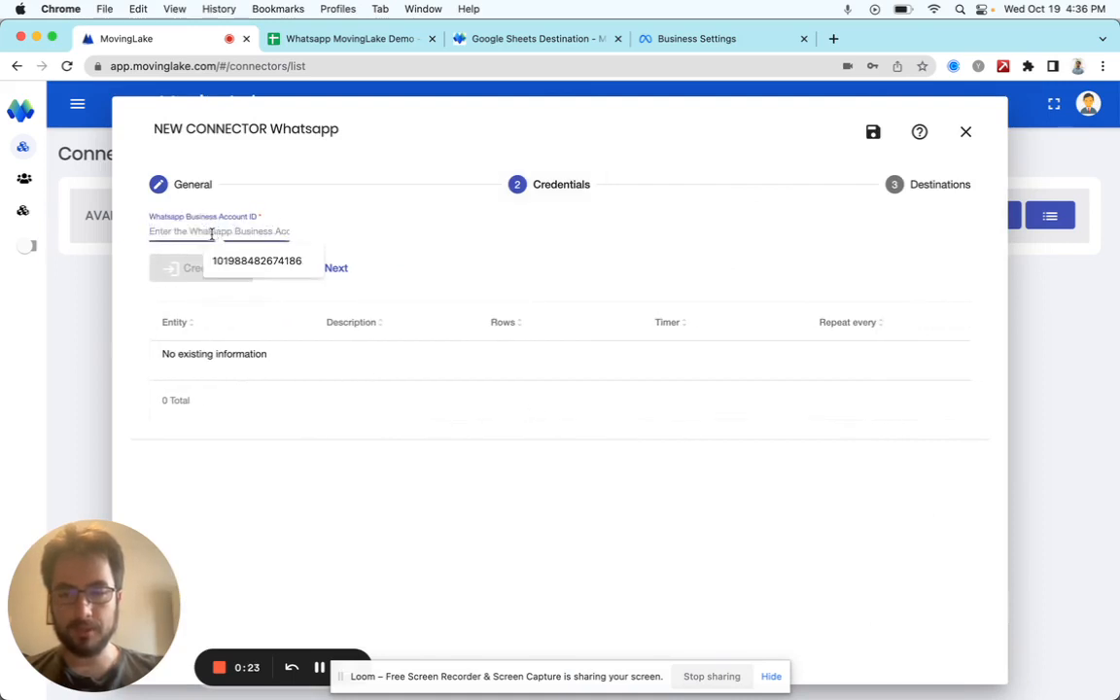
pyautogui.click(270, 260)
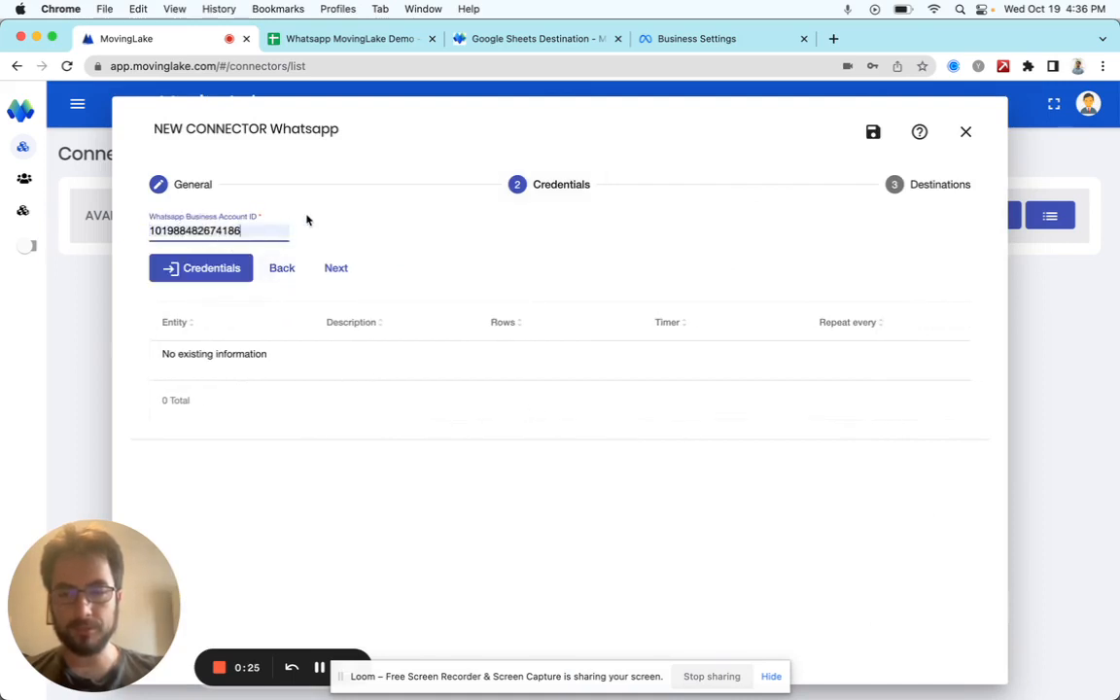
pyautogui.click(680, 39)
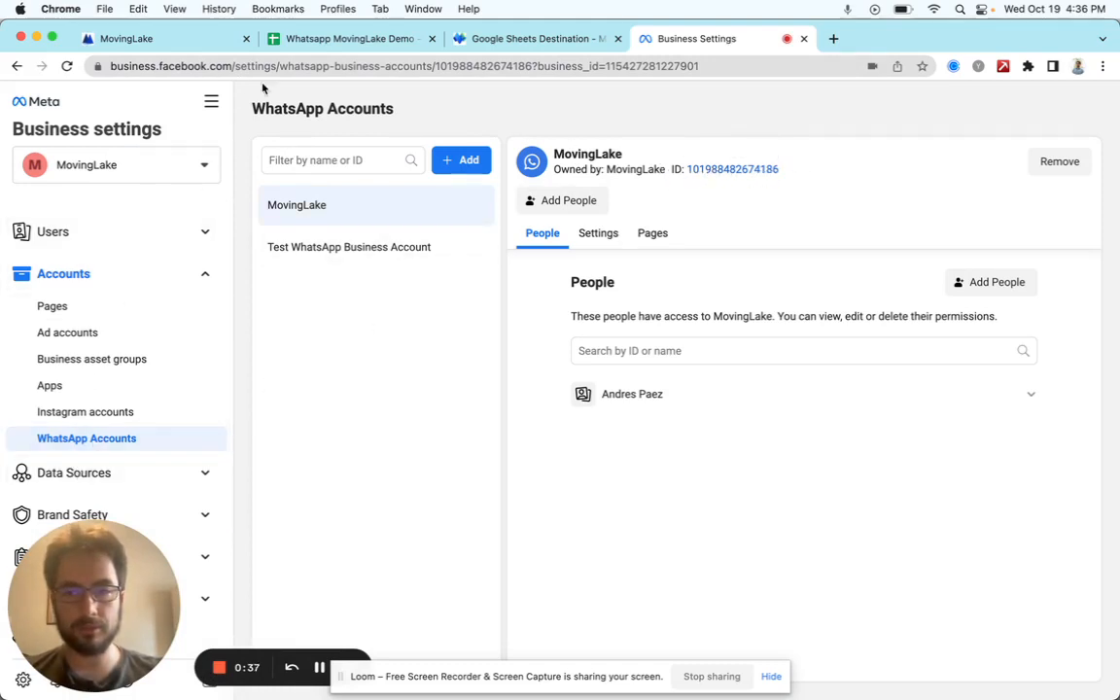
pyautogui.click(146, 39)
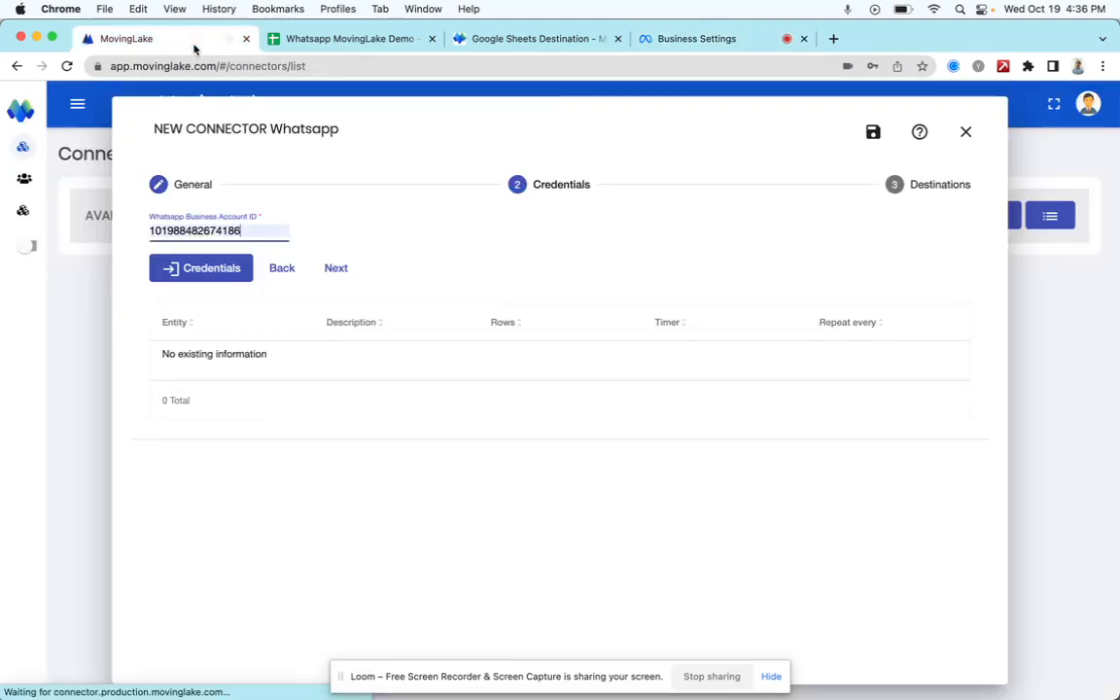
# Step: Request the connector's credentials and log in with Facebook, continuing as the signed-in account
pyautogui.click(230, 278)
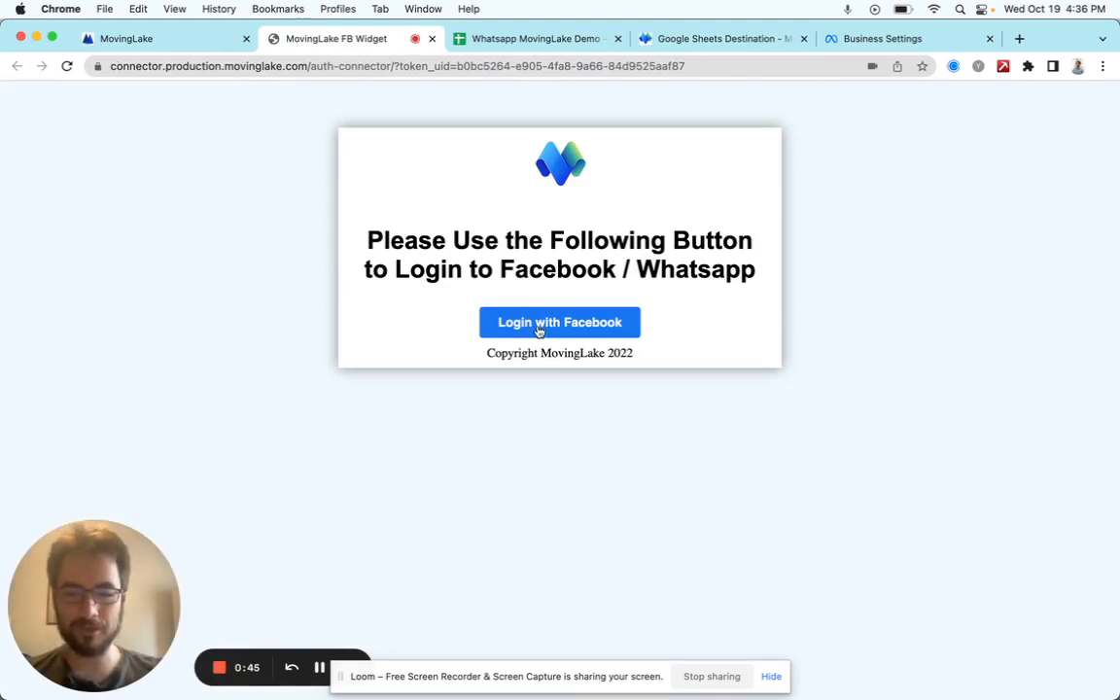
pyautogui.click(599, 322)
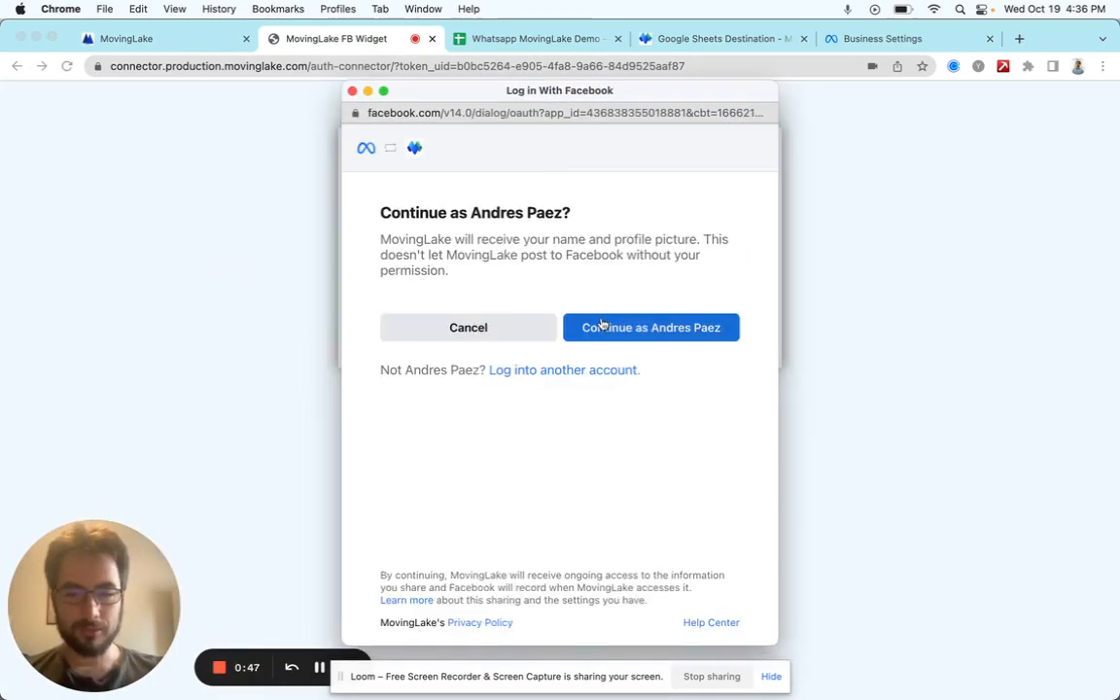
pyautogui.click(587, 333)
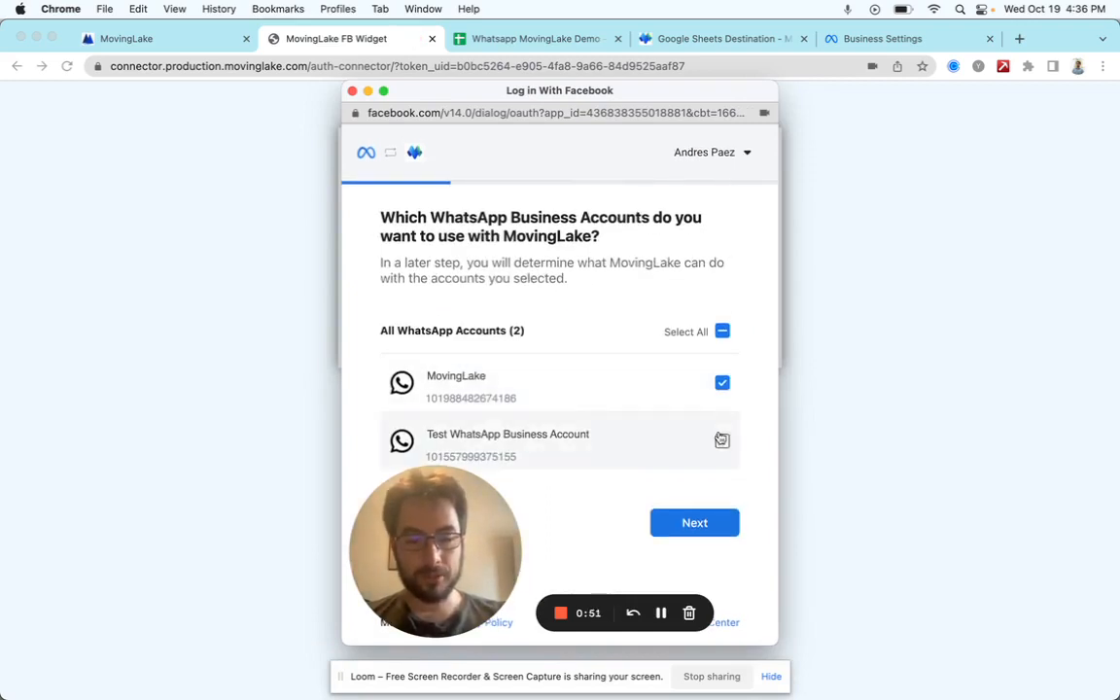
# Step: Grant MovingLake access to all WhatsApp Business Accounts and the MovingLake business, and finish linking it to Facebook
pyautogui.click(722, 331)
pyautogui.click(723, 332)
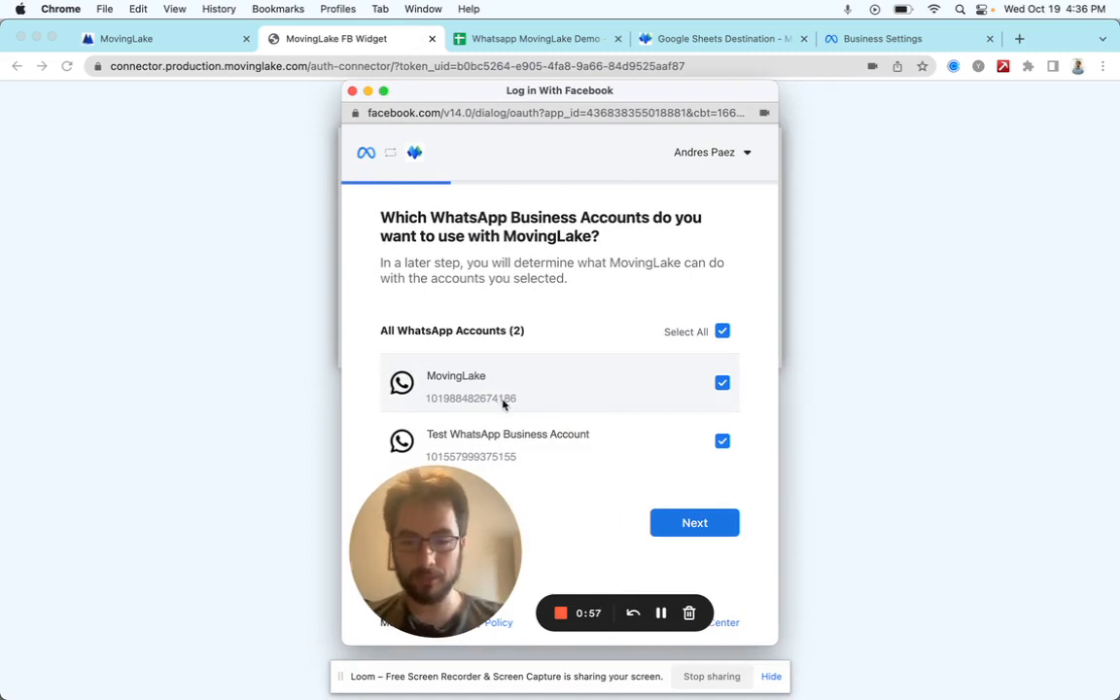
pyautogui.click(709, 533)
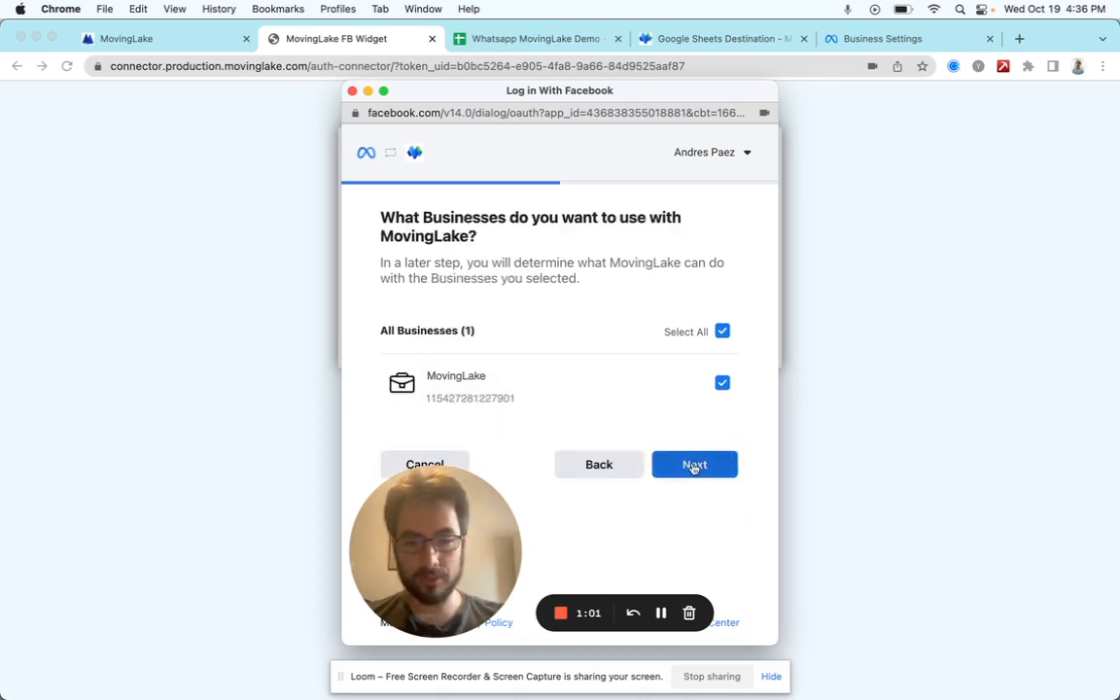
pyautogui.click(692, 464)
pyautogui.click(696, 527)
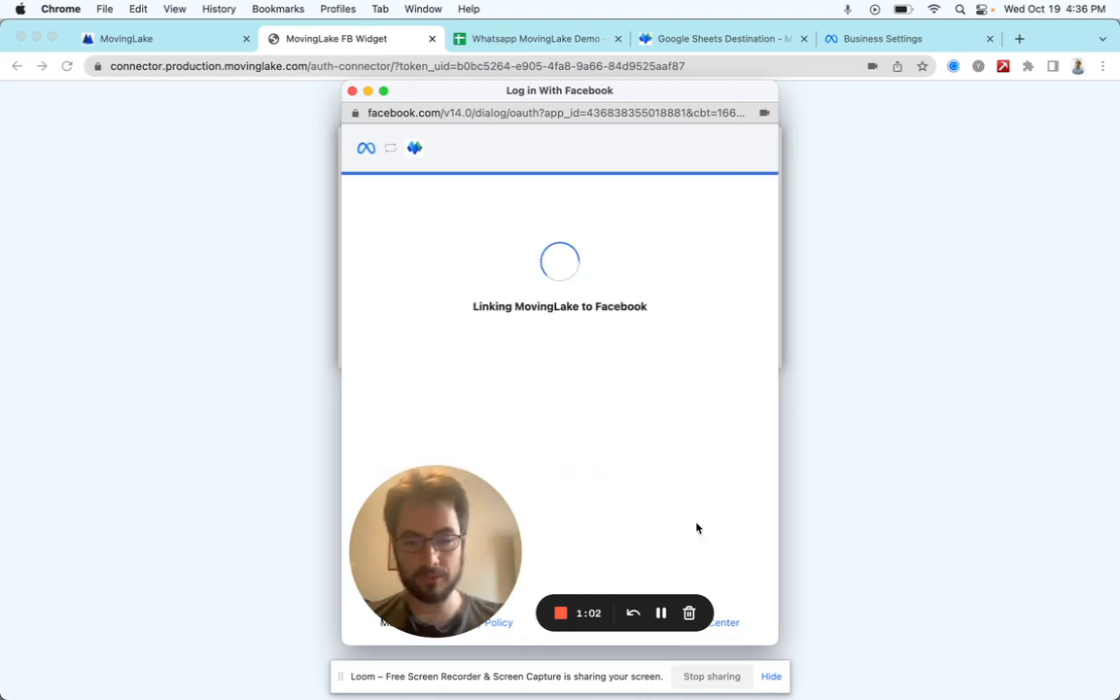
pyautogui.click(526, 351)
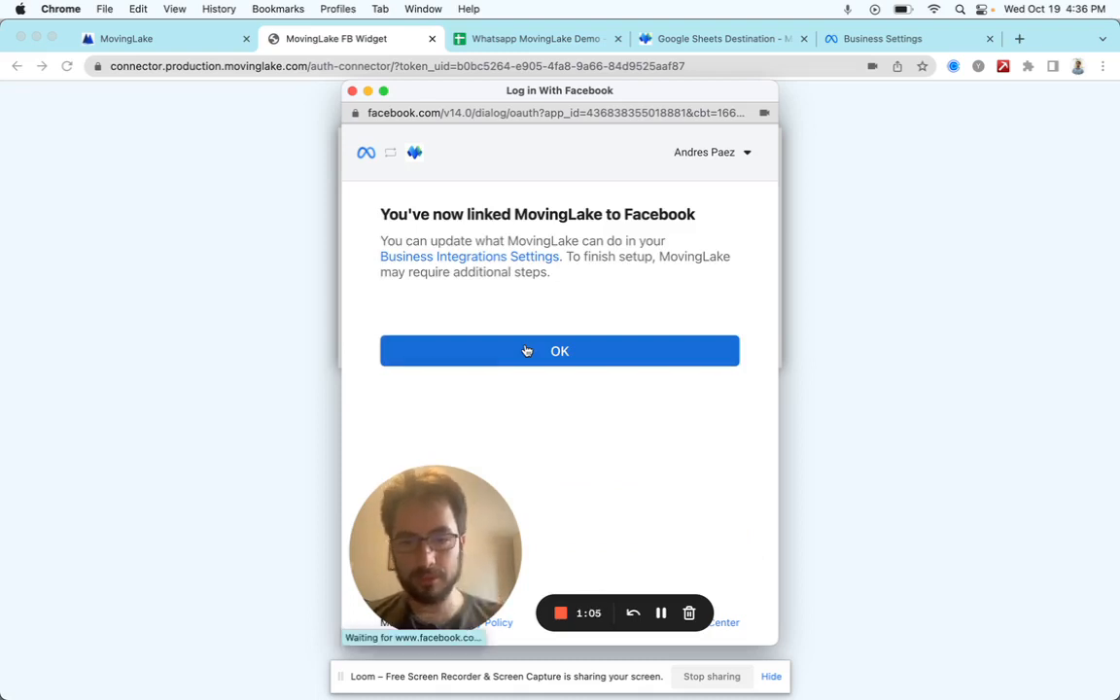
pyautogui.click(433, 40)
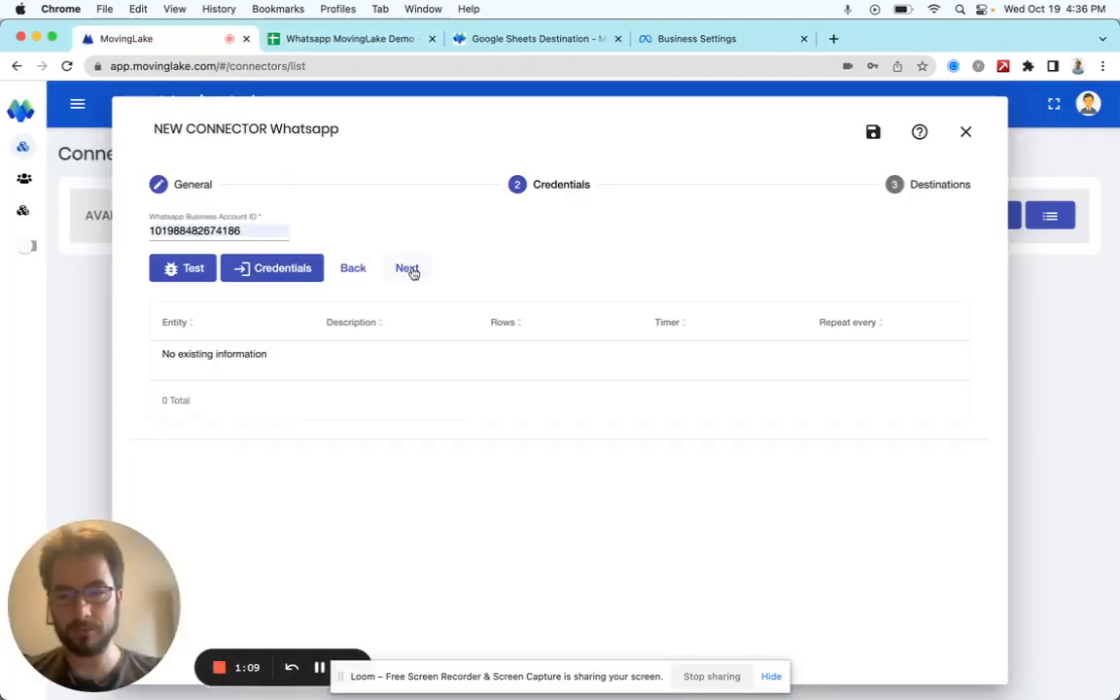
# Step: Proceed to the connector's destinations and add a Google Sheets target adapter
pyautogui.click(409, 269)
pyautogui.click(490, 248)
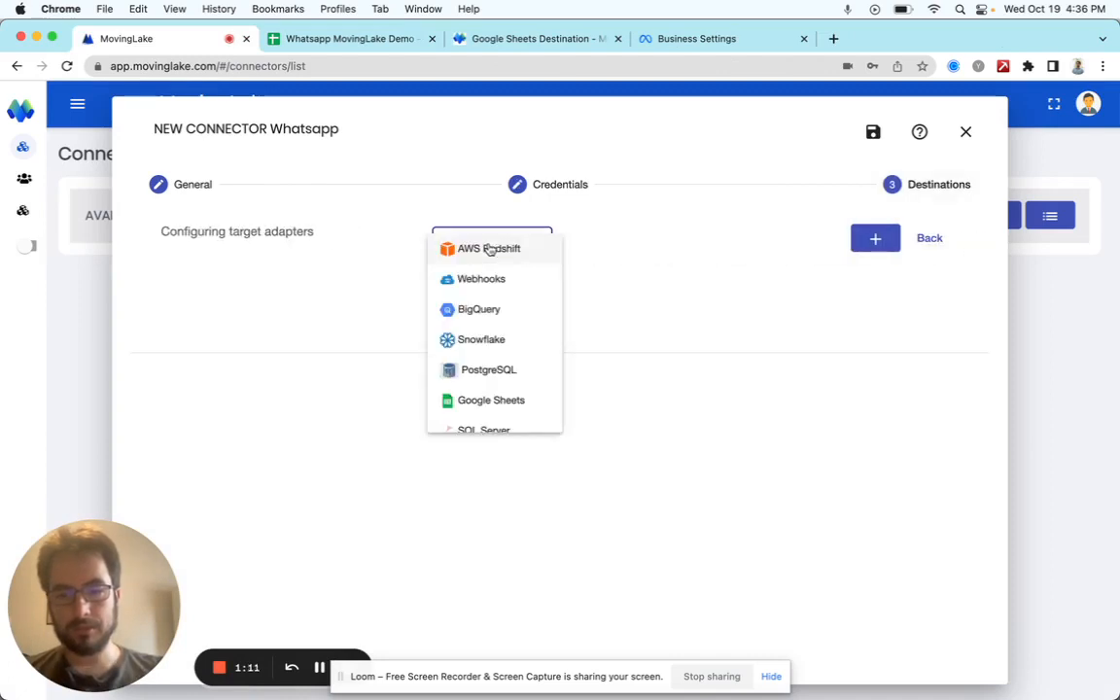
pyautogui.click(498, 401)
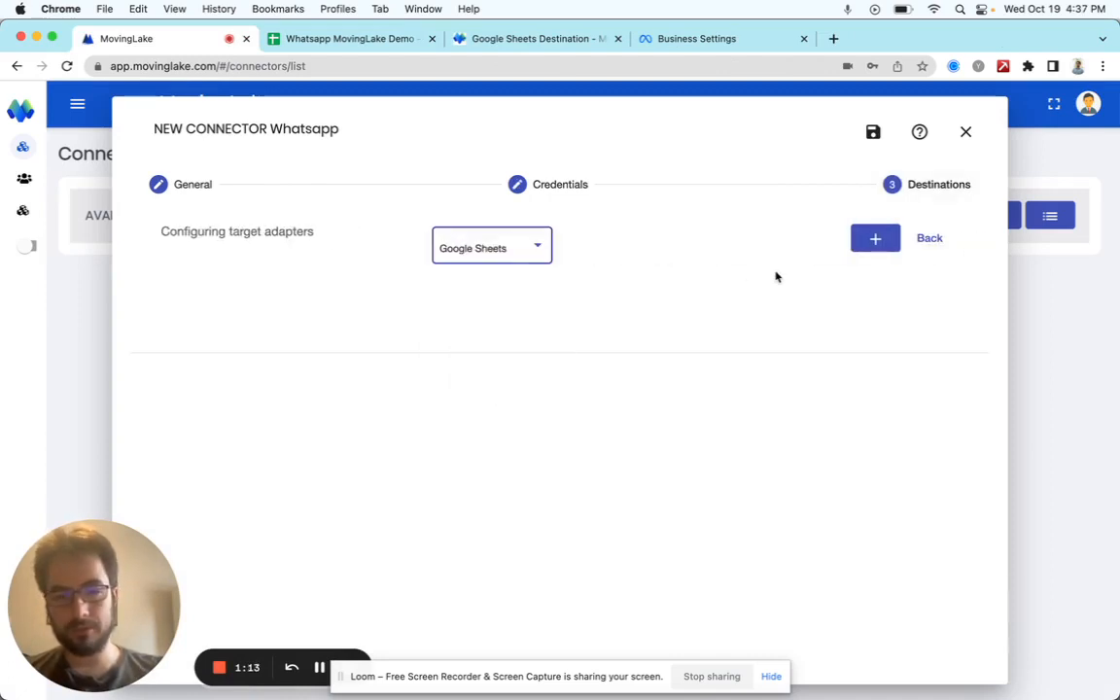
pyautogui.click(874, 243)
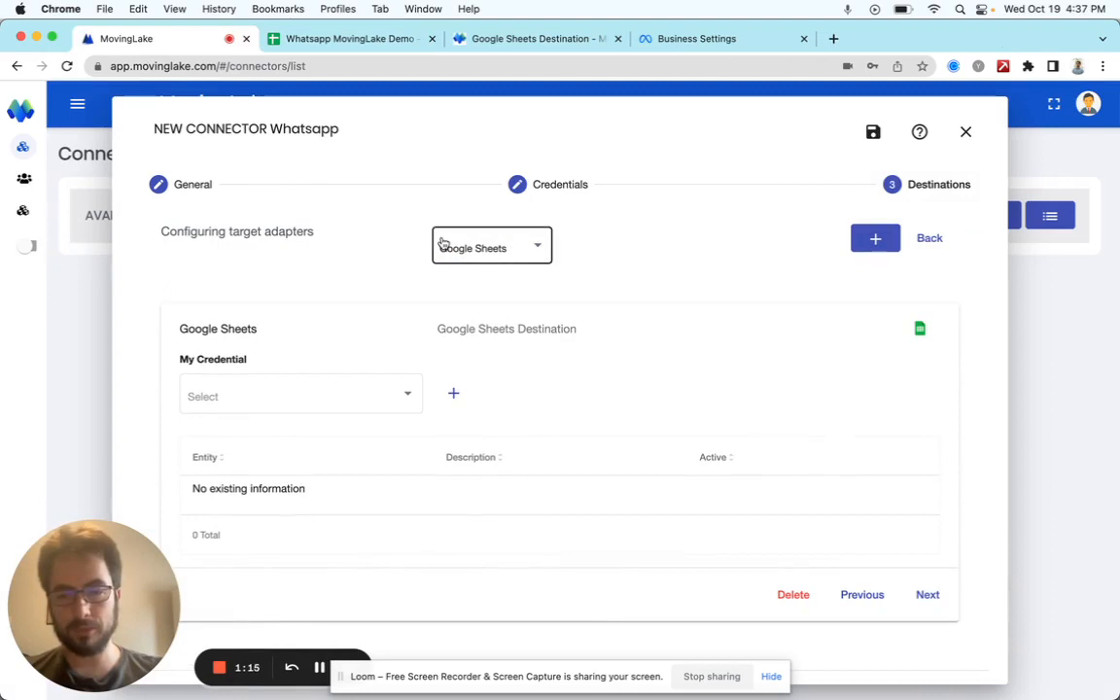
pyautogui.click(532, 246)
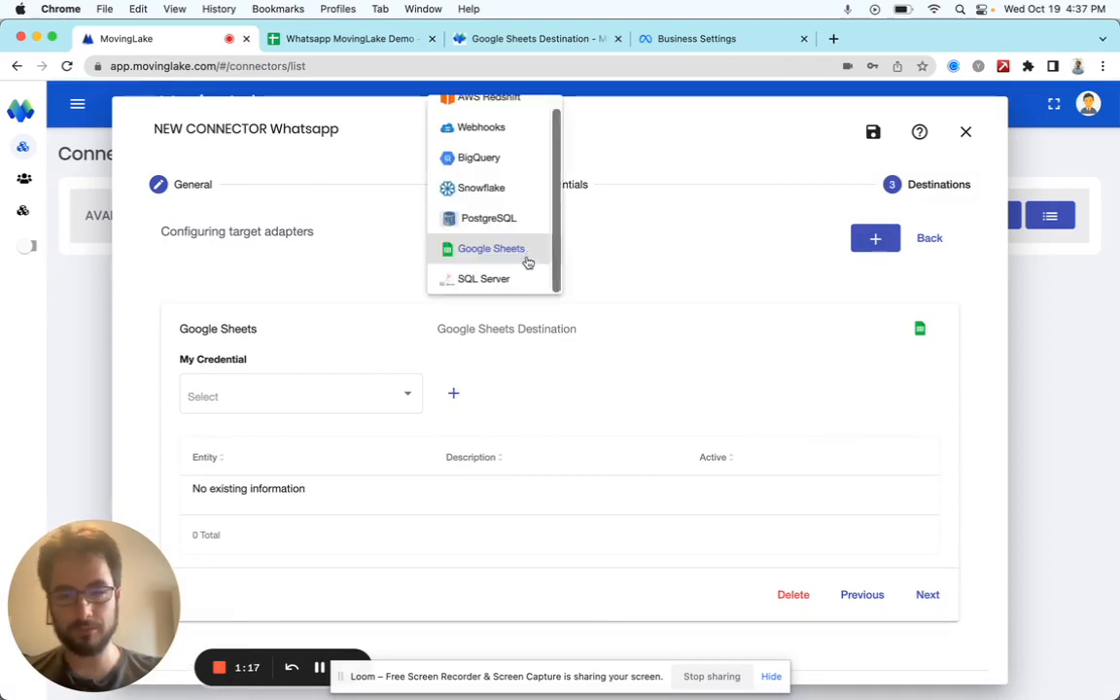
pyautogui.click(643, 267)
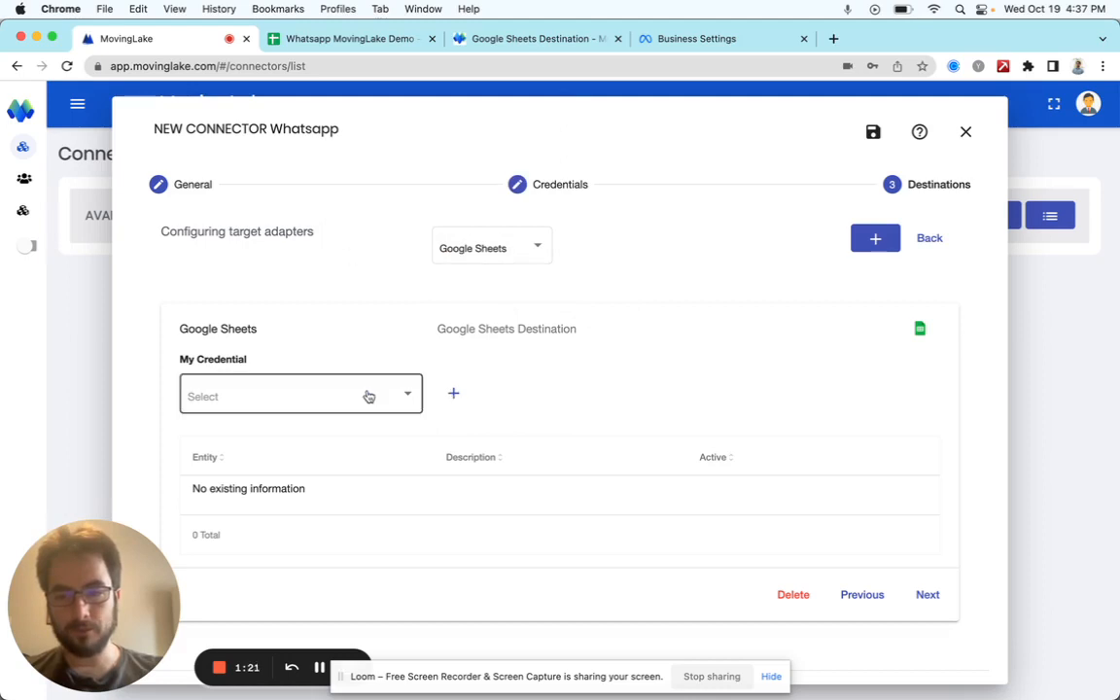
# Step: Create a new credential for the destination with the Google Sheets adapter and the name "Google Sheets Demo"
pyautogui.click(451, 394)
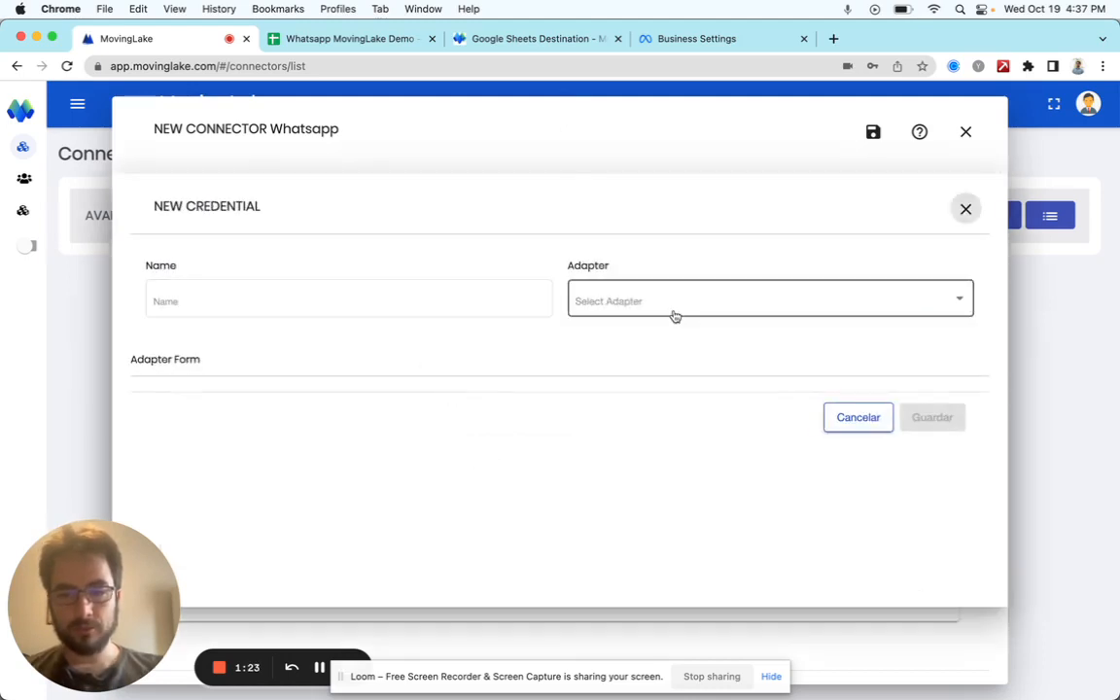
pyautogui.click(674, 316)
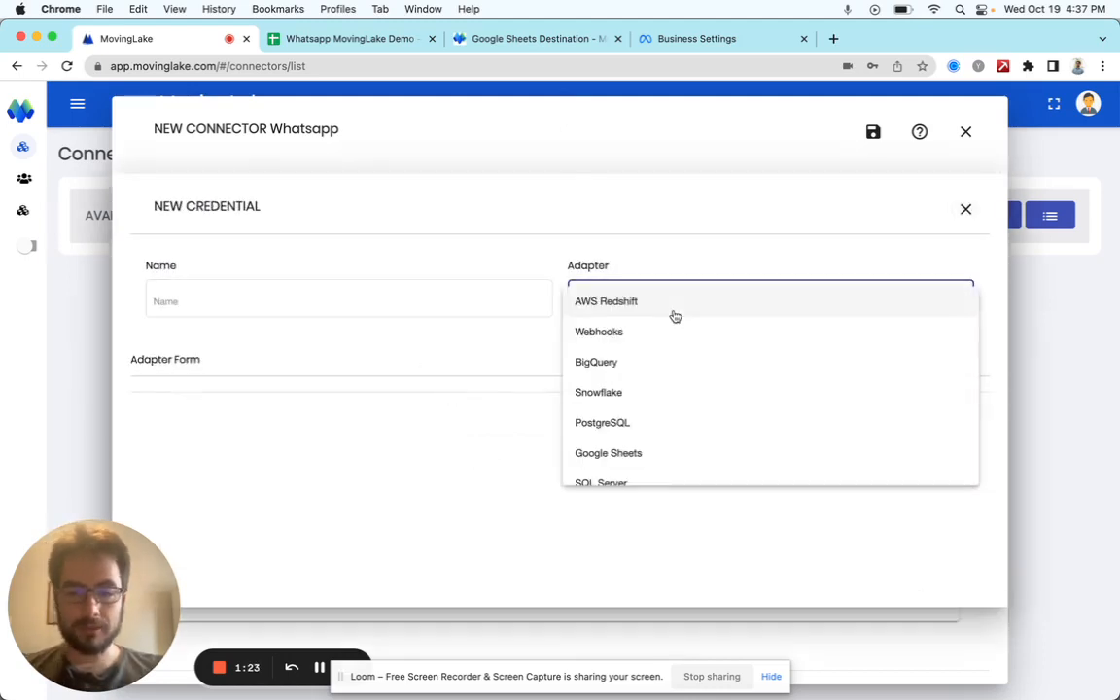
pyautogui.click(644, 457)
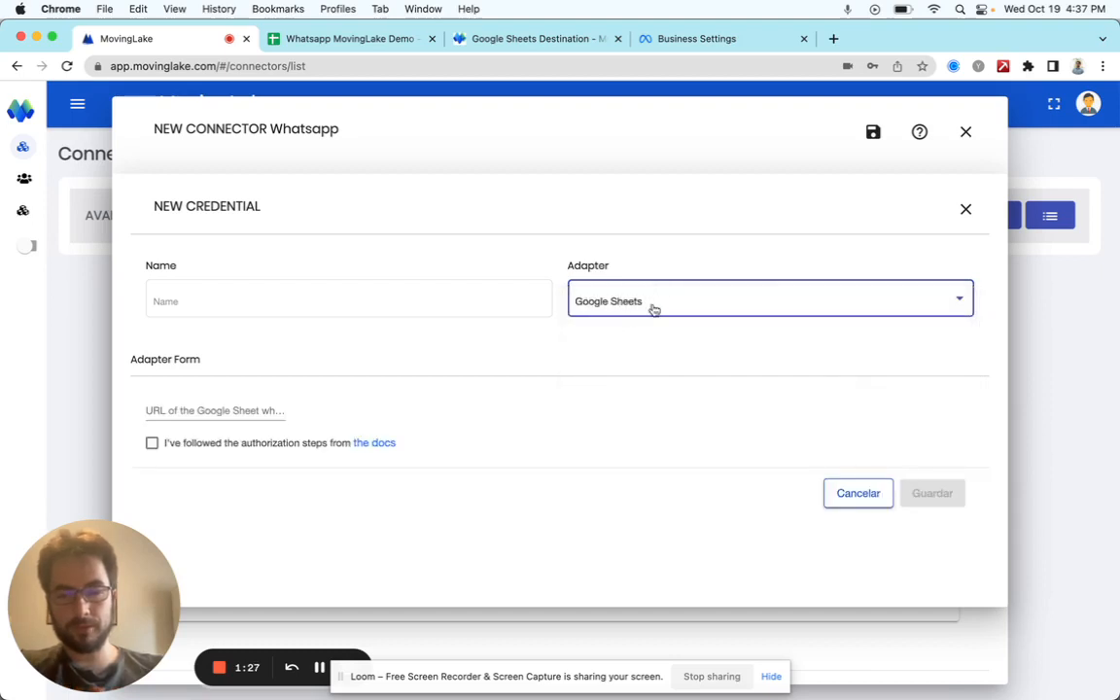
pyautogui.click(425, 288)
pyautogui.write('Google Sheets Demo')
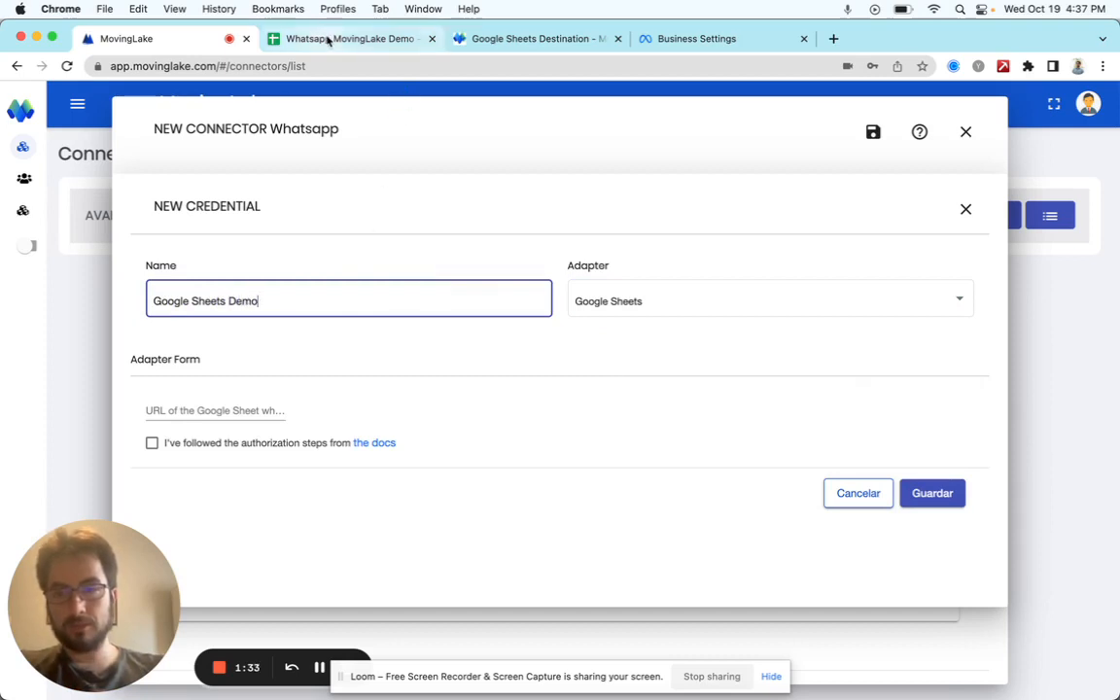
# Step: Copy the URL of the "Whatsapp MovingLake Demo" spreadsheet into the new credential's Google Sheet URL field
pyautogui.click(329, 39)
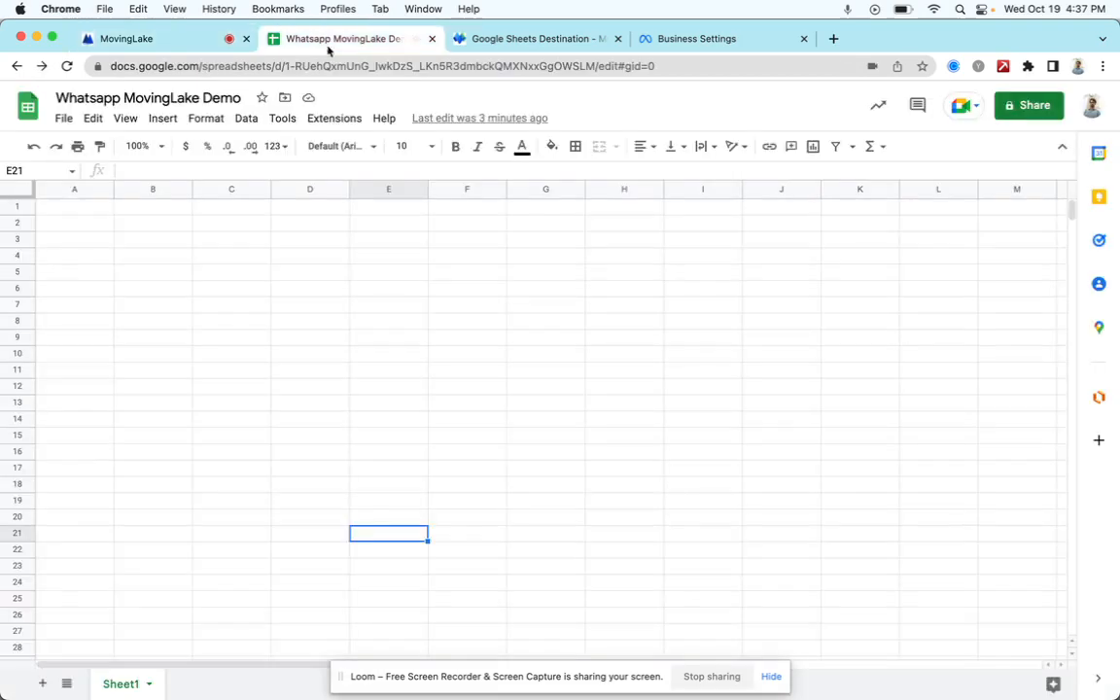
pyautogui.click(248, 66)
pyautogui.click(233, 41)
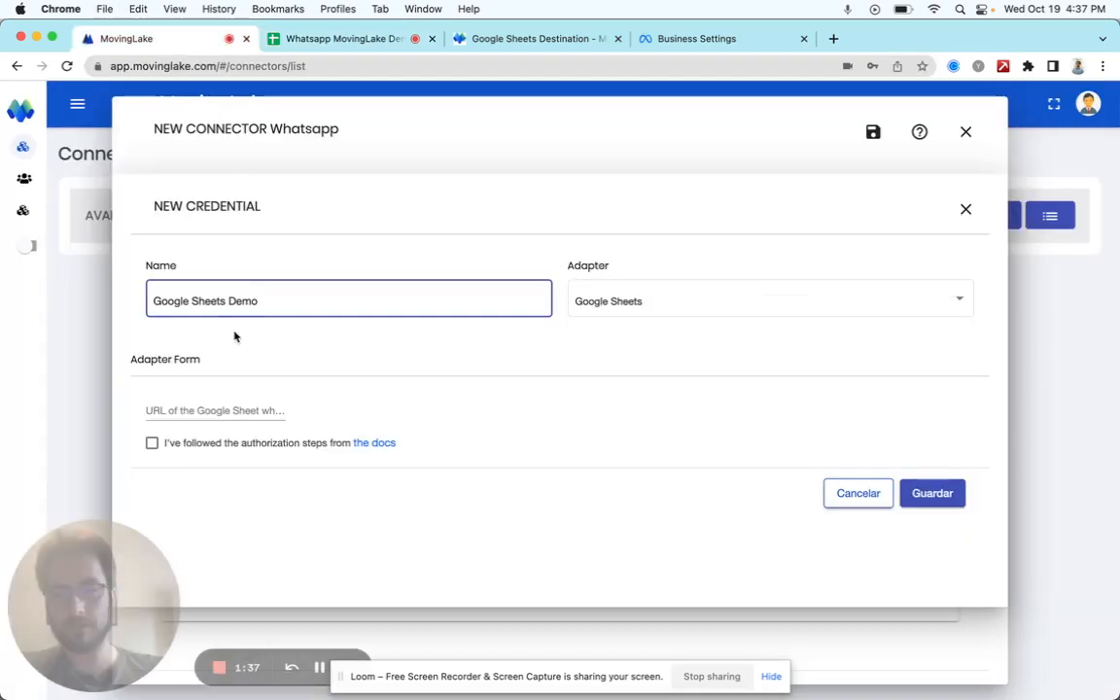
pyautogui.click(302, 402)
pyautogui.press('cmd+v')
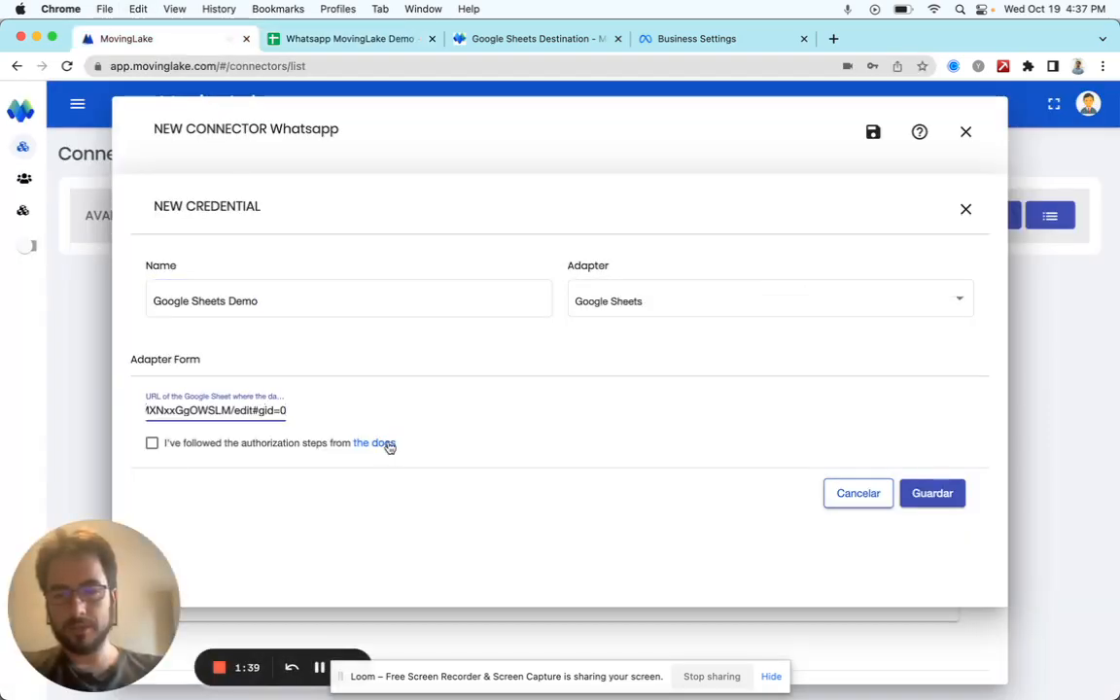
# Step: Share the "Whatsapp MovingLake Demo" spreadsheet as Editor with the service account email from the Google Sheets Destination docs, accepting external sharing
pyautogui.click(487, 39)
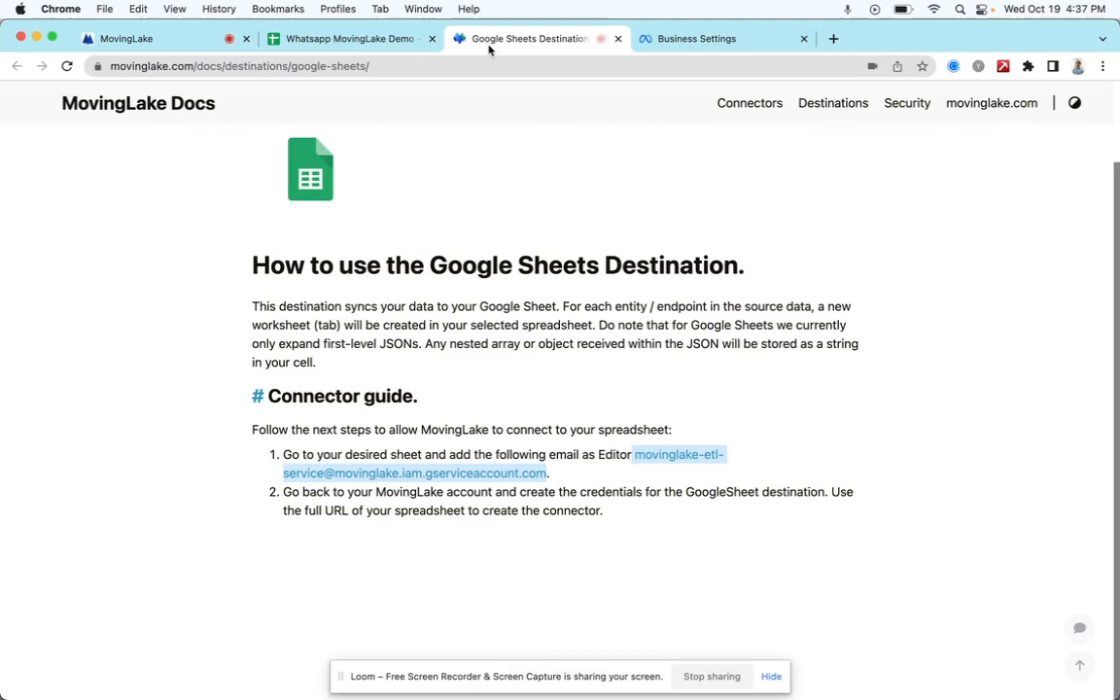
pyautogui.rightClick(540, 473)
pyautogui.click(587, 541)
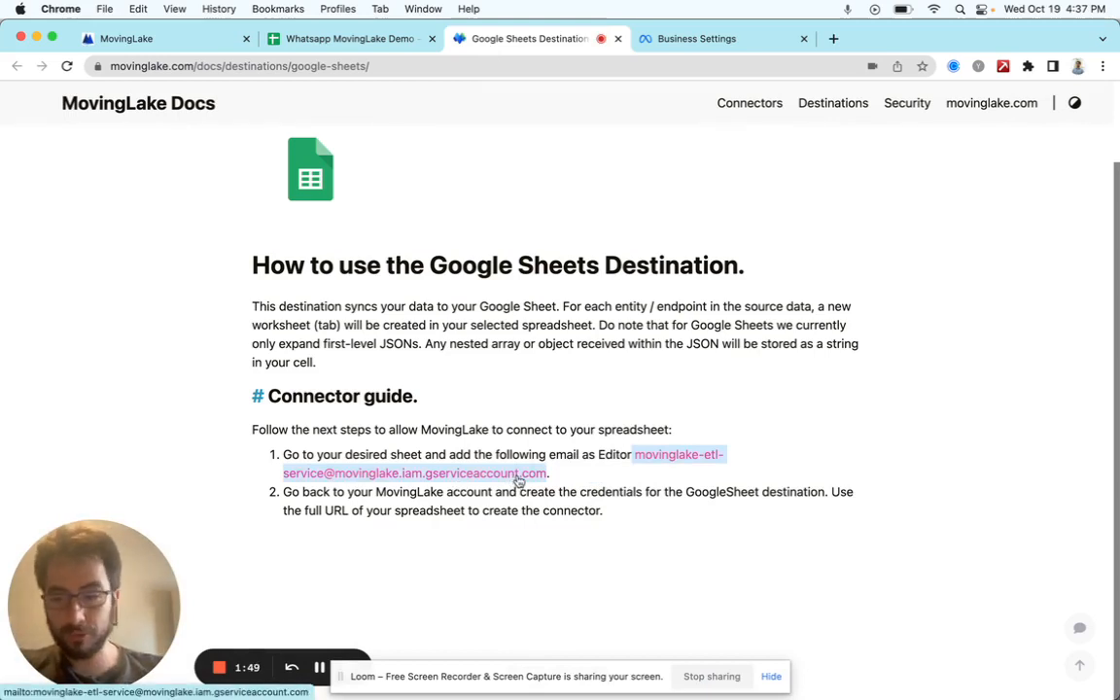
pyautogui.click(345, 39)
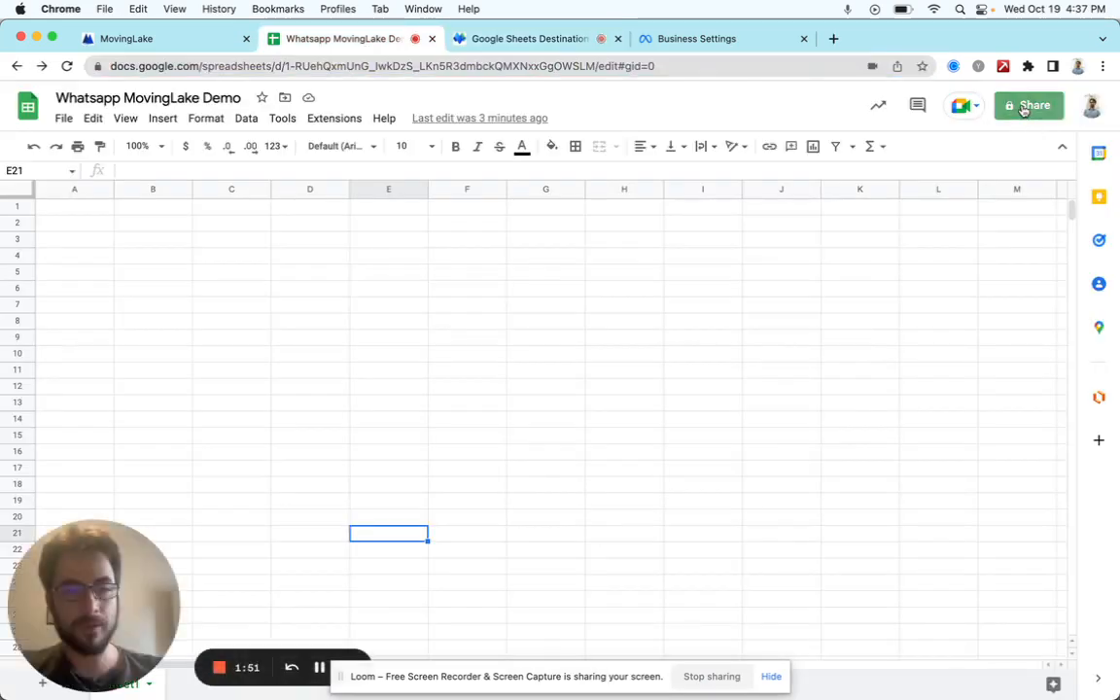
pyautogui.click(1025, 105)
pyautogui.press('super+v')
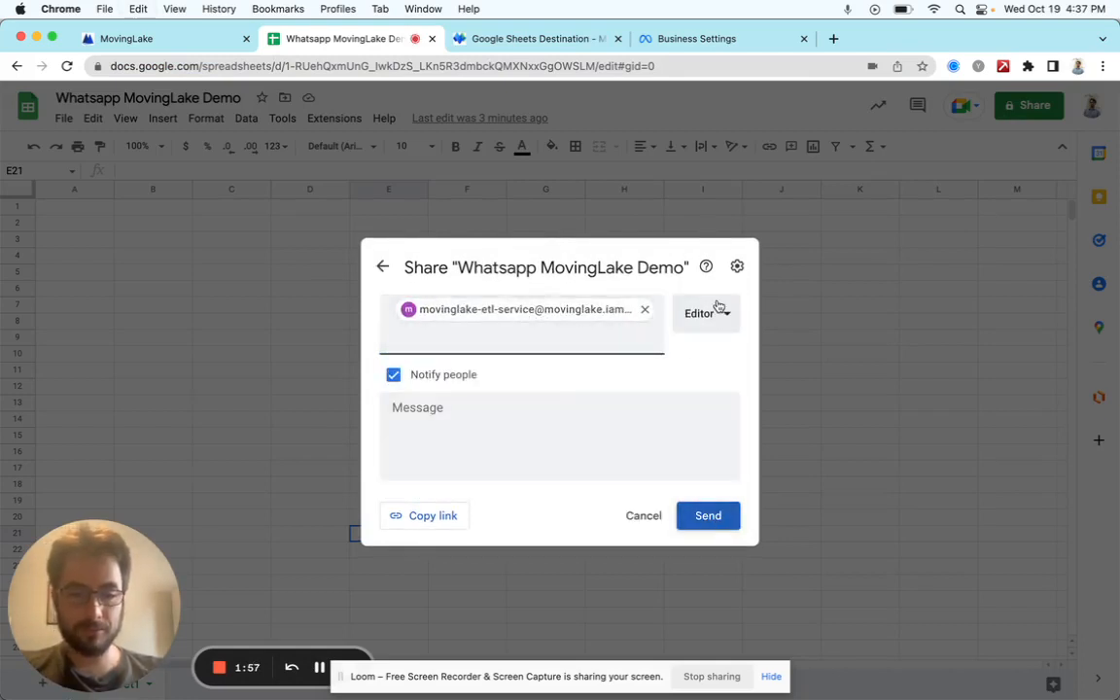
pyautogui.click(721, 525)
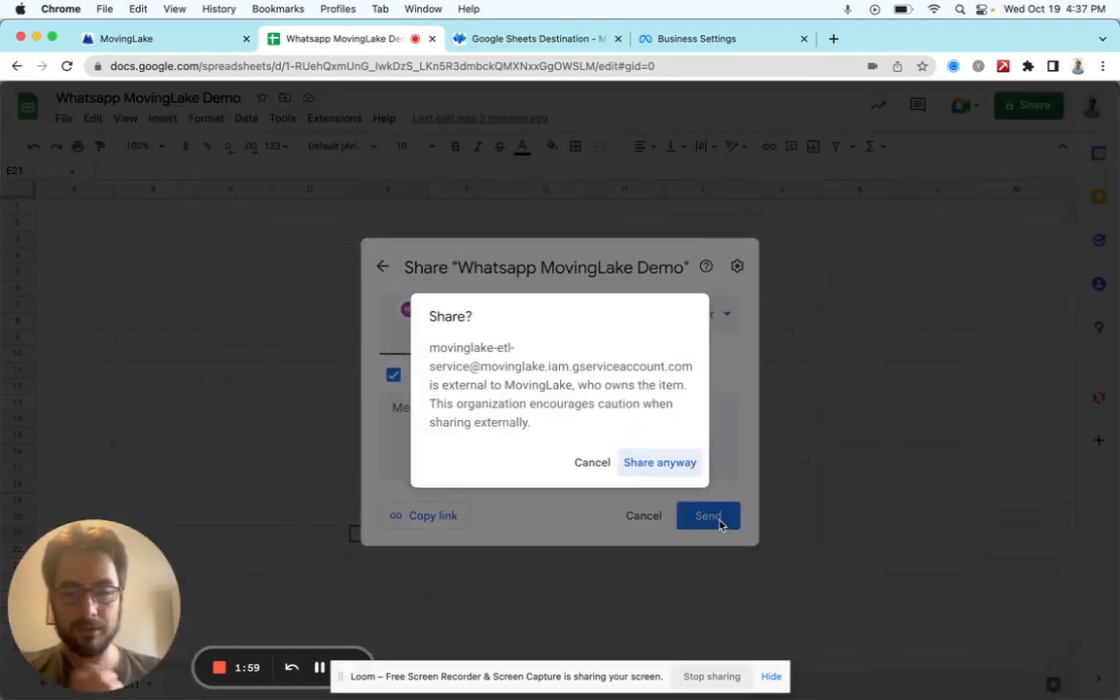
pyautogui.click(660, 463)
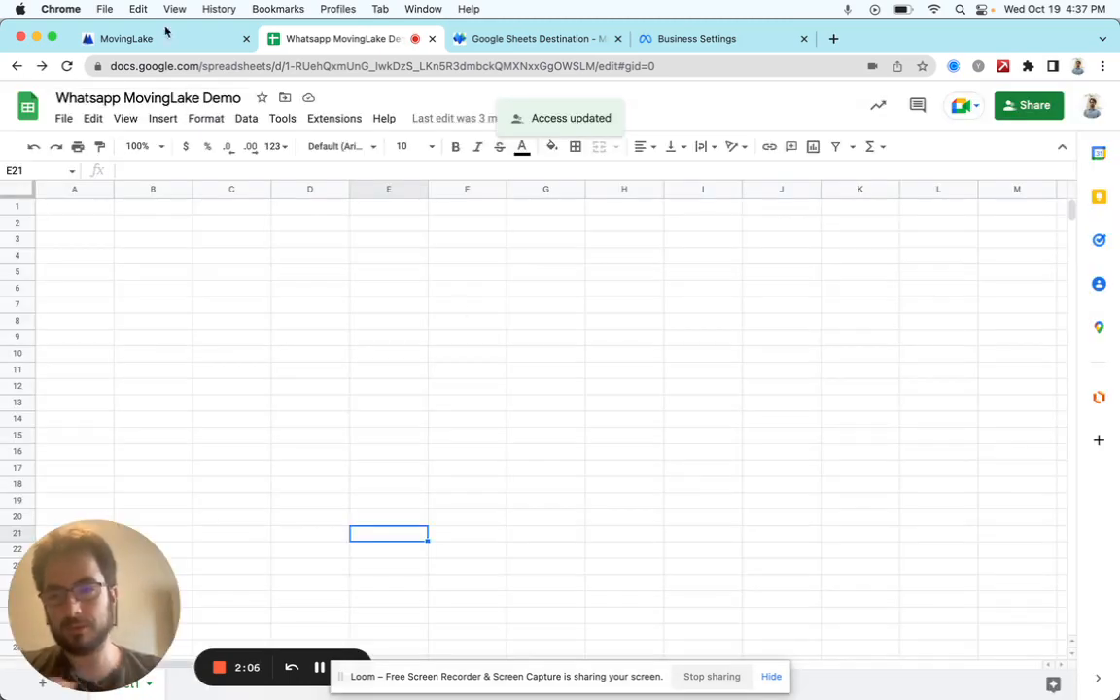
# Step: Switch back to MovingLake, confirm that the docs' authorization steps were followed, and save the Google Sheets Demo credential
pyautogui.click(165, 37)
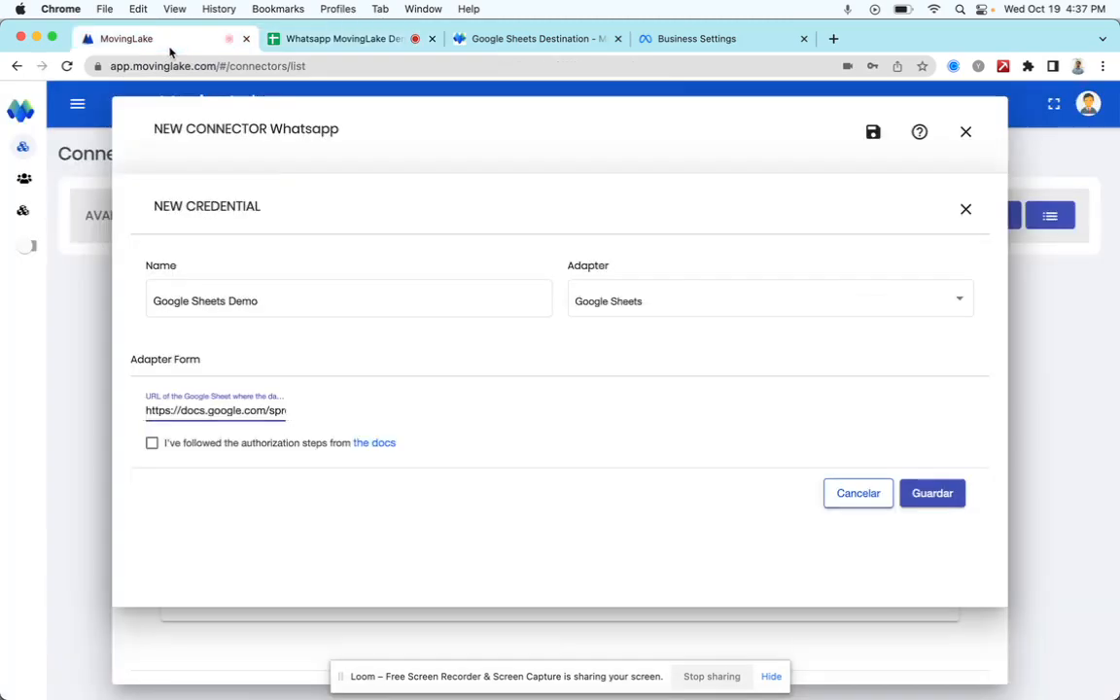
pyautogui.click(151, 442)
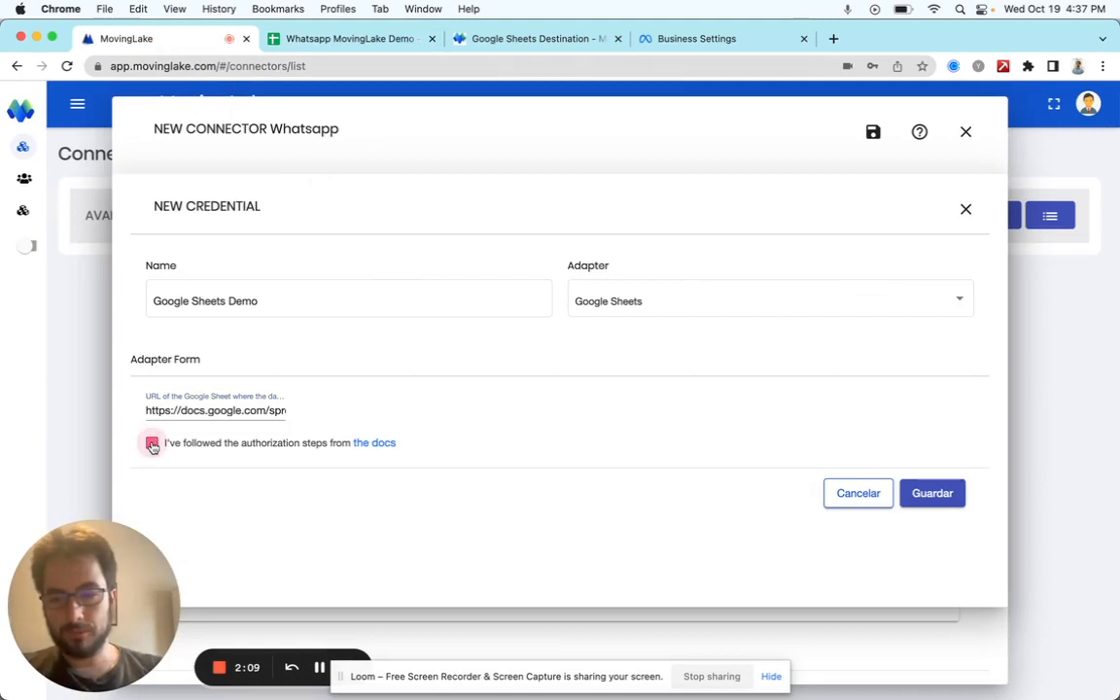
pyautogui.click(948, 484)
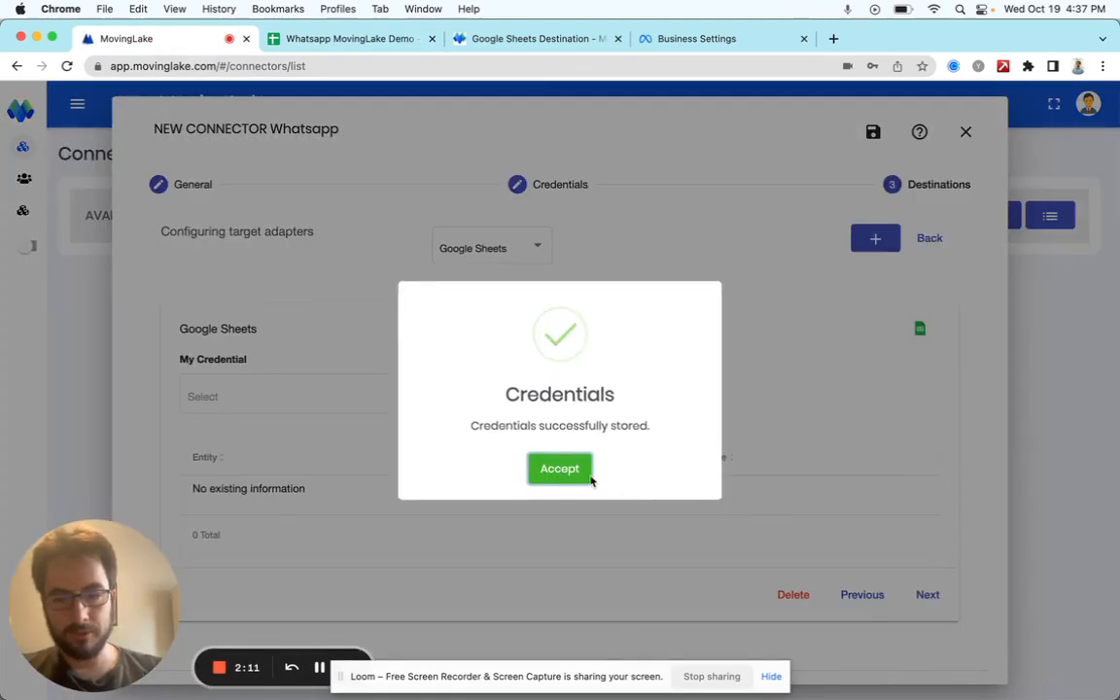
pyautogui.click(583, 475)
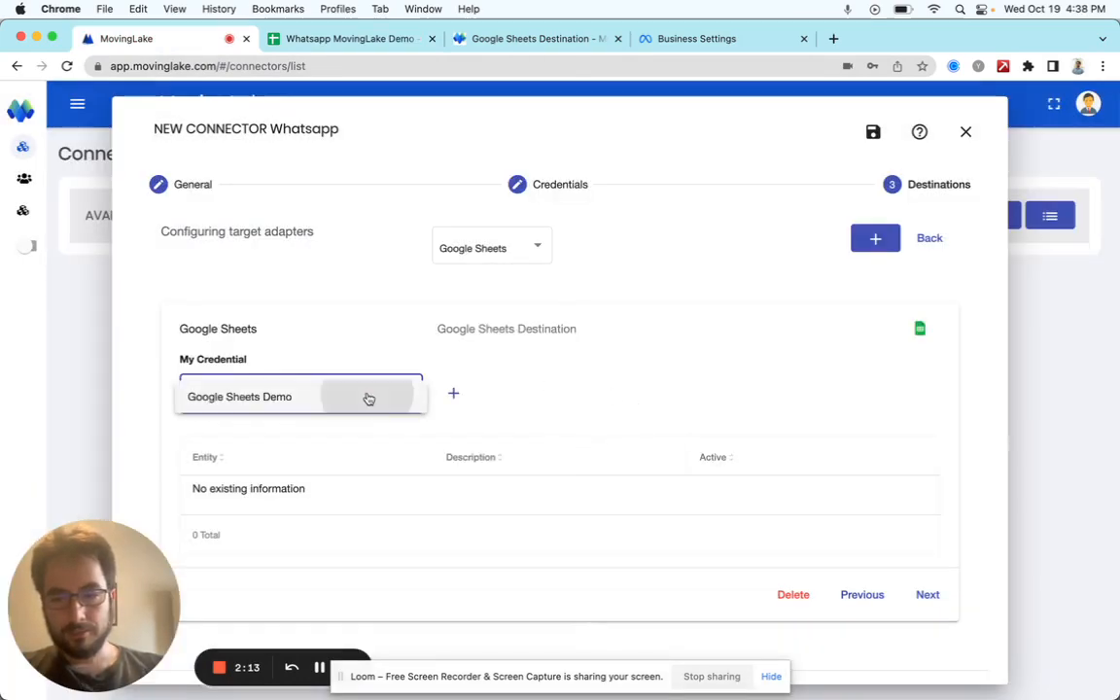
# Step: Assign the Google Sheets Demo credential to the Google Sheets destination and save the Whatsapp connector, continuing past the connector test
pyautogui.click(367, 395)
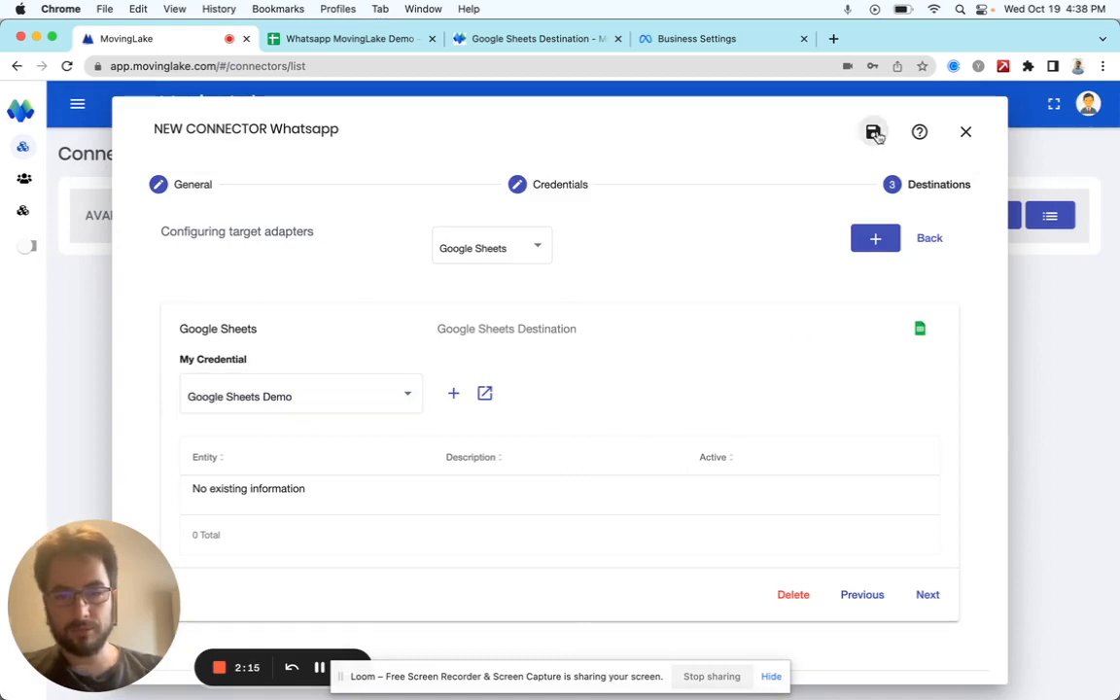
pyautogui.click(874, 134)
pyautogui.click(598, 469)
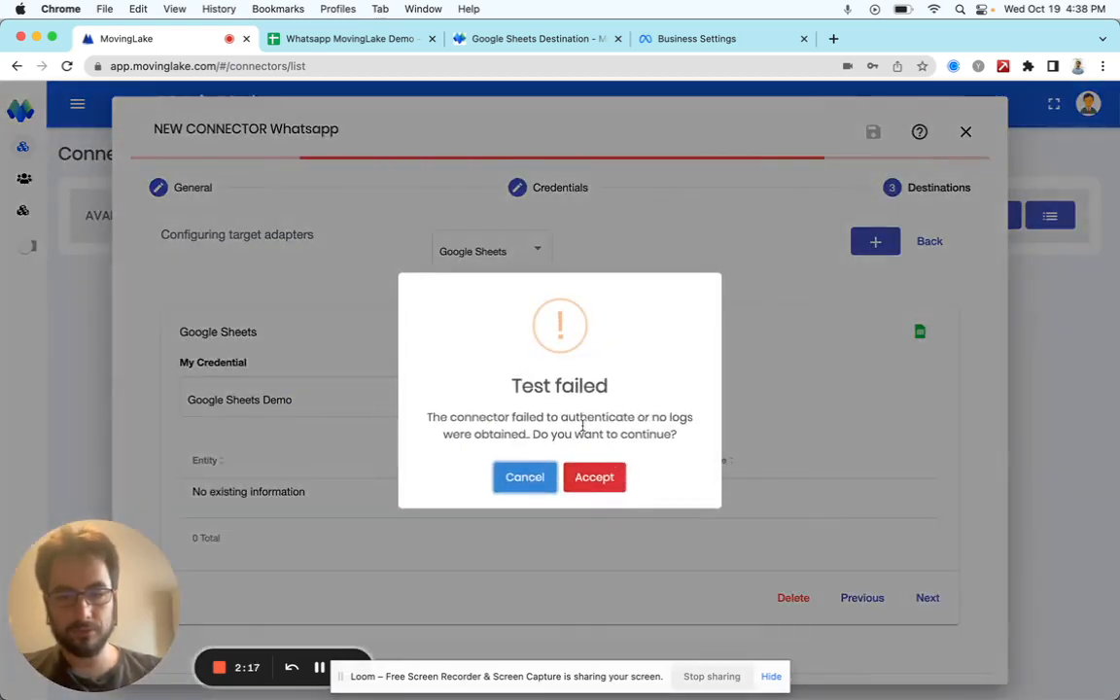
pyautogui.click(616, 480)
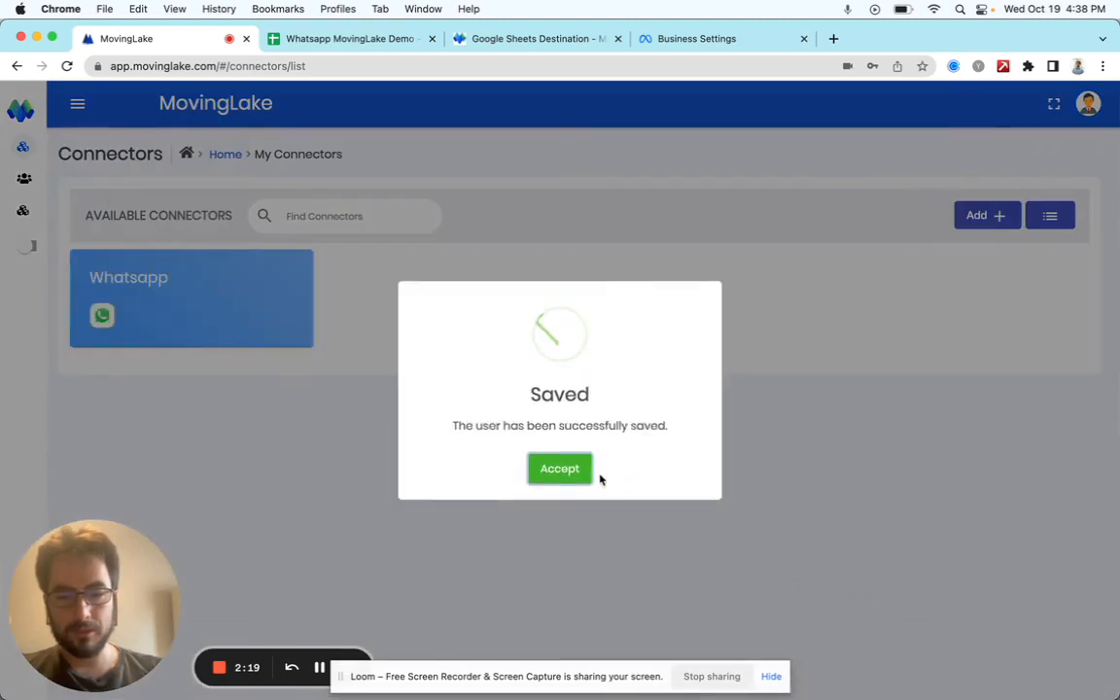
pyautogui.click(554, 477)
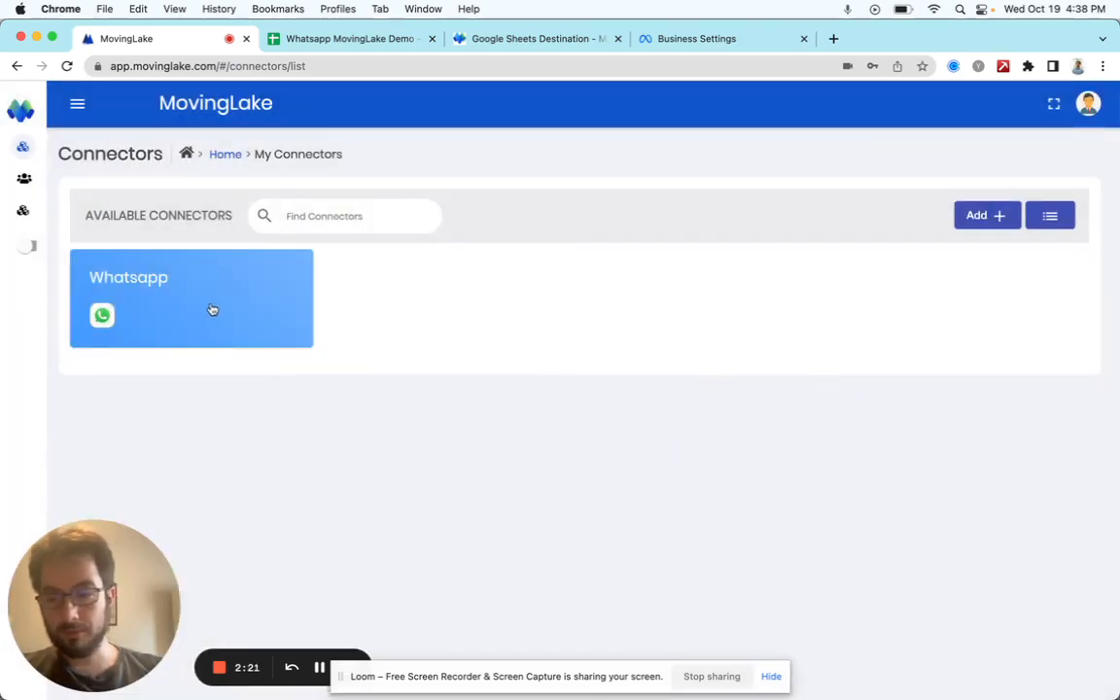
# Step: Switch to the Whatsapp MovingLake Demo spreadsheet and examine the connector ID, UUID and written-at columns in the whatsapp_messages sheet
pyautogui.click(336, 38)
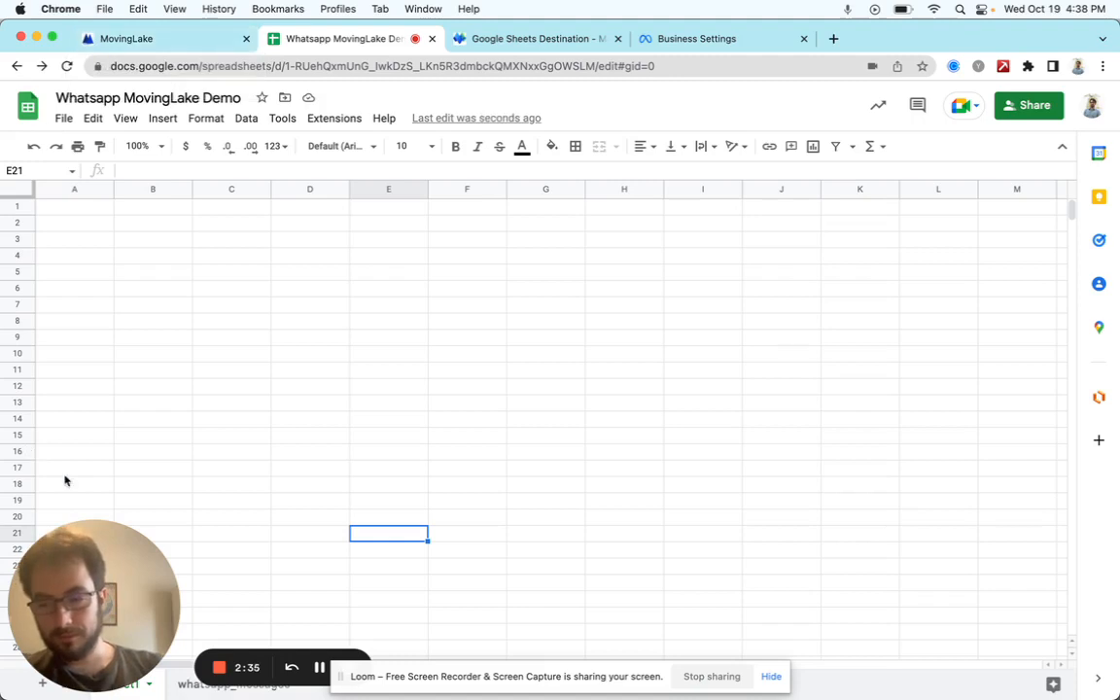
pyautogui.moveTo(92, 603); pyautogui.dragTo(902, 345)
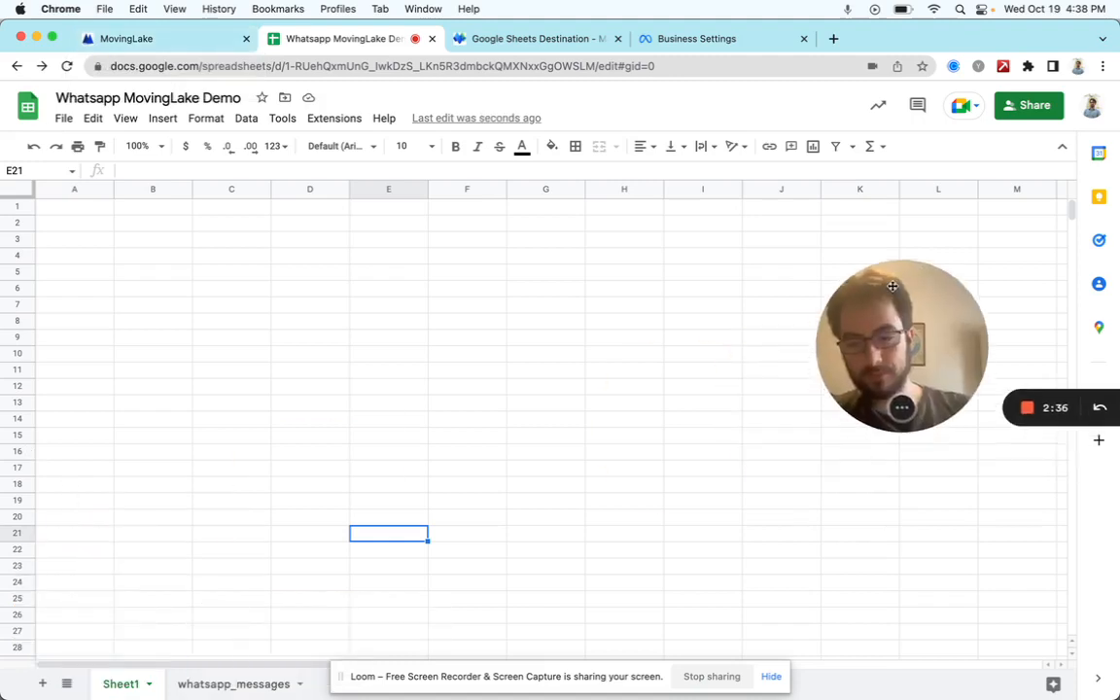
pyautogui.click(771, 676)
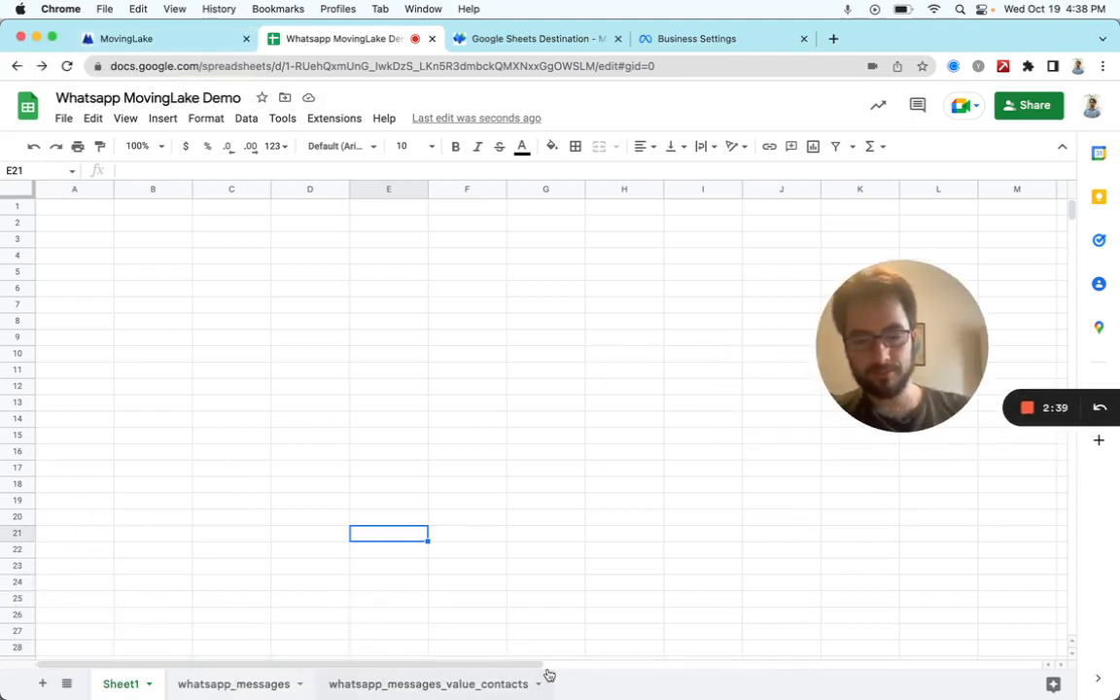
pyautogui.click(233, 684)
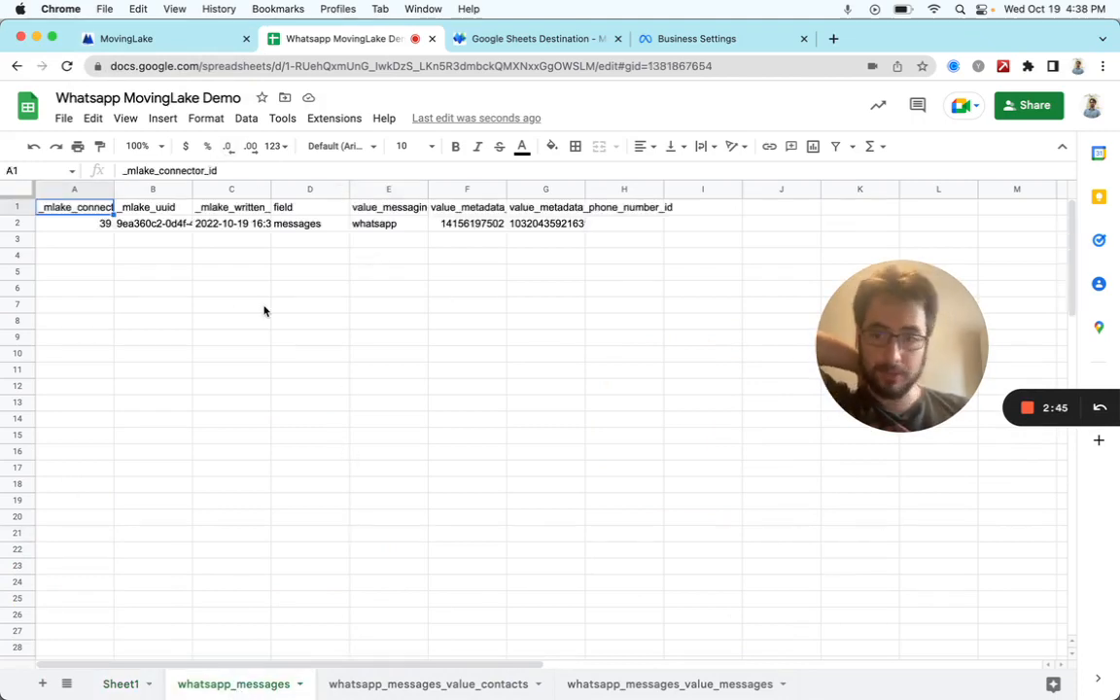
pyautogui.click(222, 209)
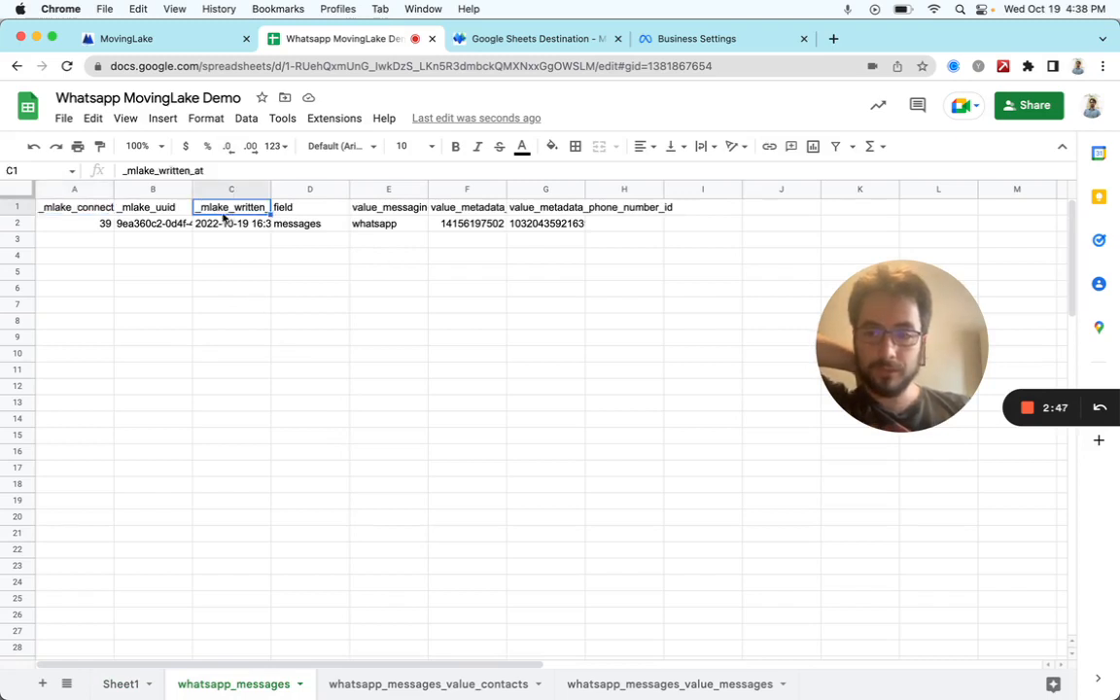
pyautogui.click(149, 210)
pyautogui.click(210, 225)
pyautogui.click(156, 224)
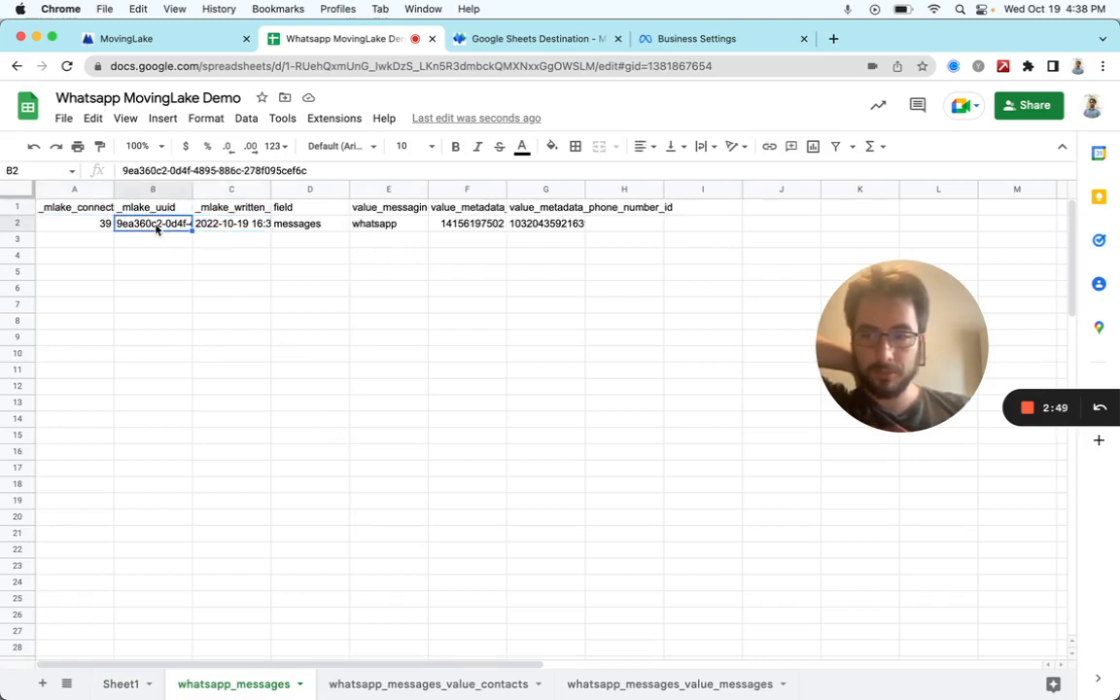
pyautogui.press('Left')
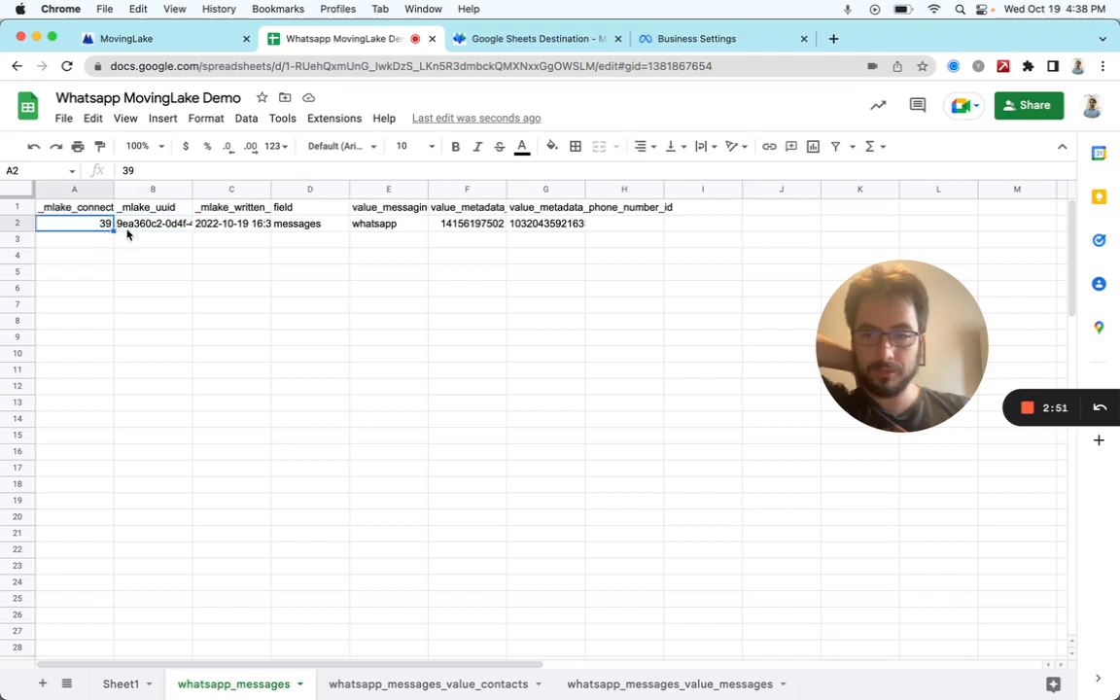
# Step: Switch to MovingLake, show the connectors as a list to check the Whatsapp connector's ID, and return to the spreadsheet
pyautogui.click(156, 37)
pyautogui.click(1051, 212)
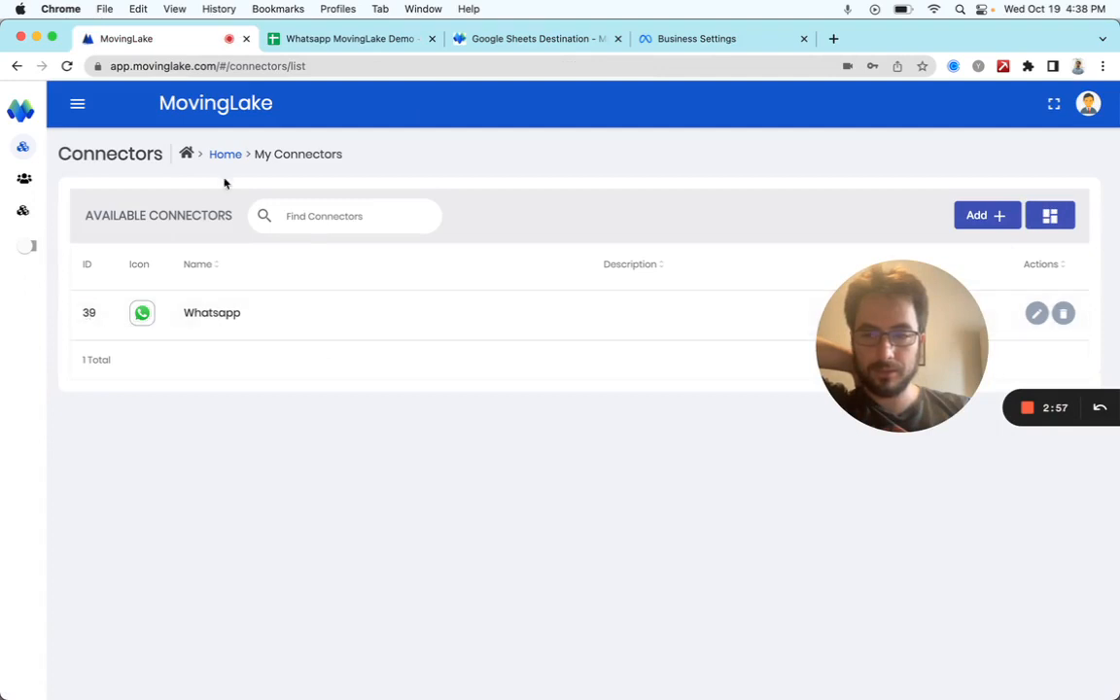
pyautogui.click(352, 37)
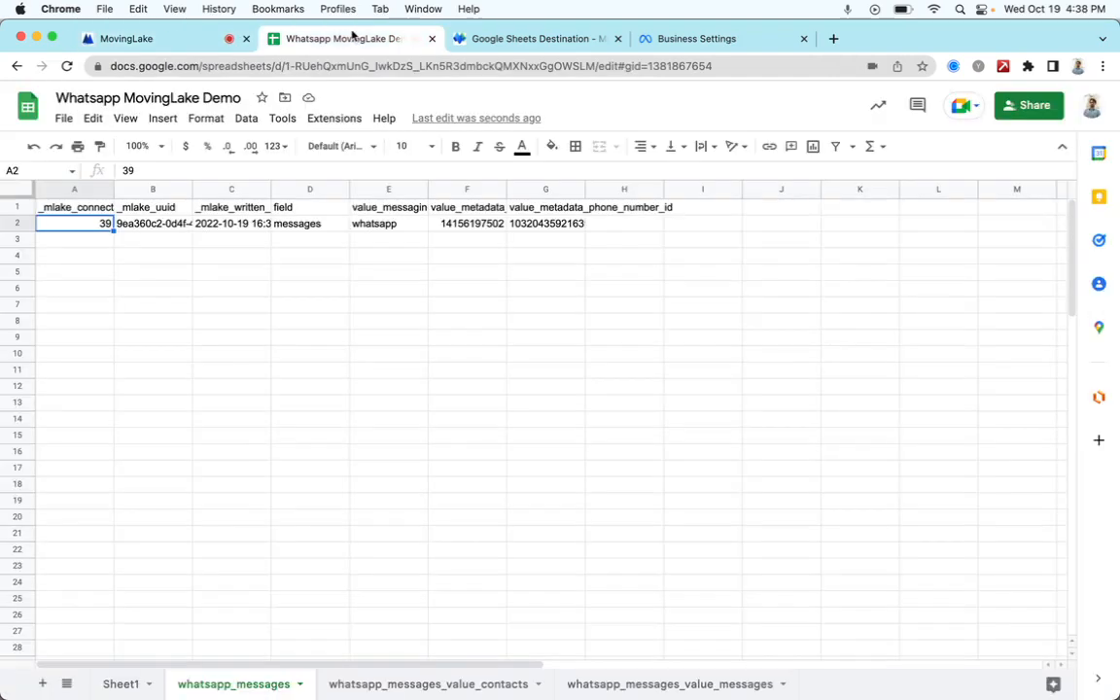
# Step: Check the messaging product in whatsapp_messages and the profile name in the whatsapp_messages_value_contacts sheet
pyautogui.click(401, 229)
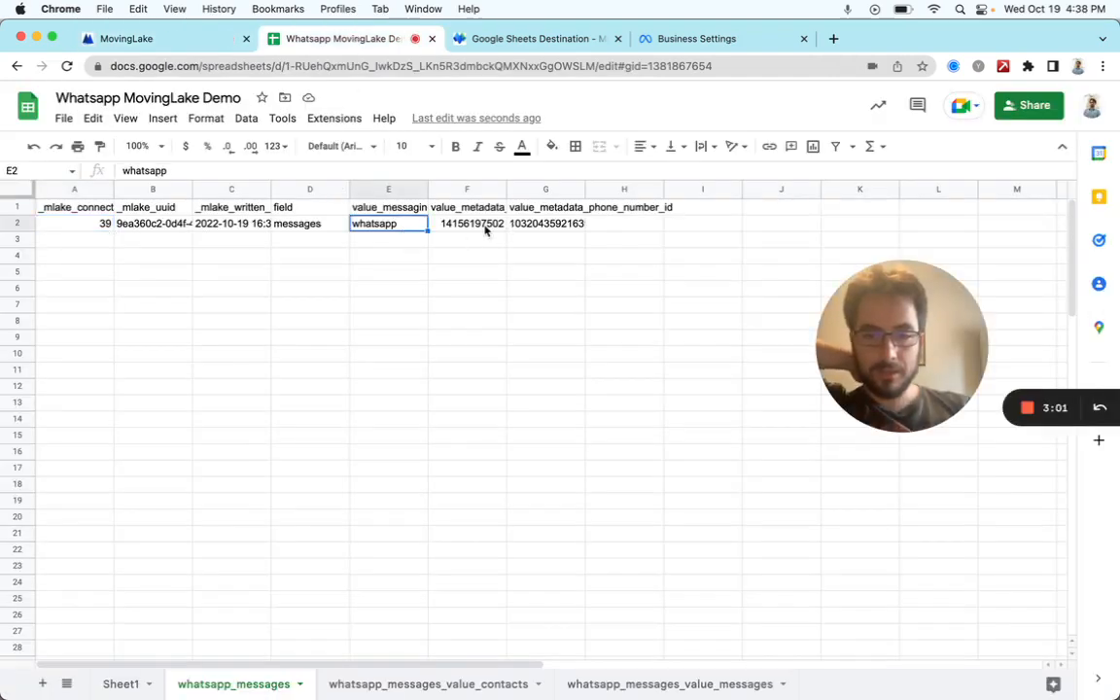
pyautogui.click(443, 684)
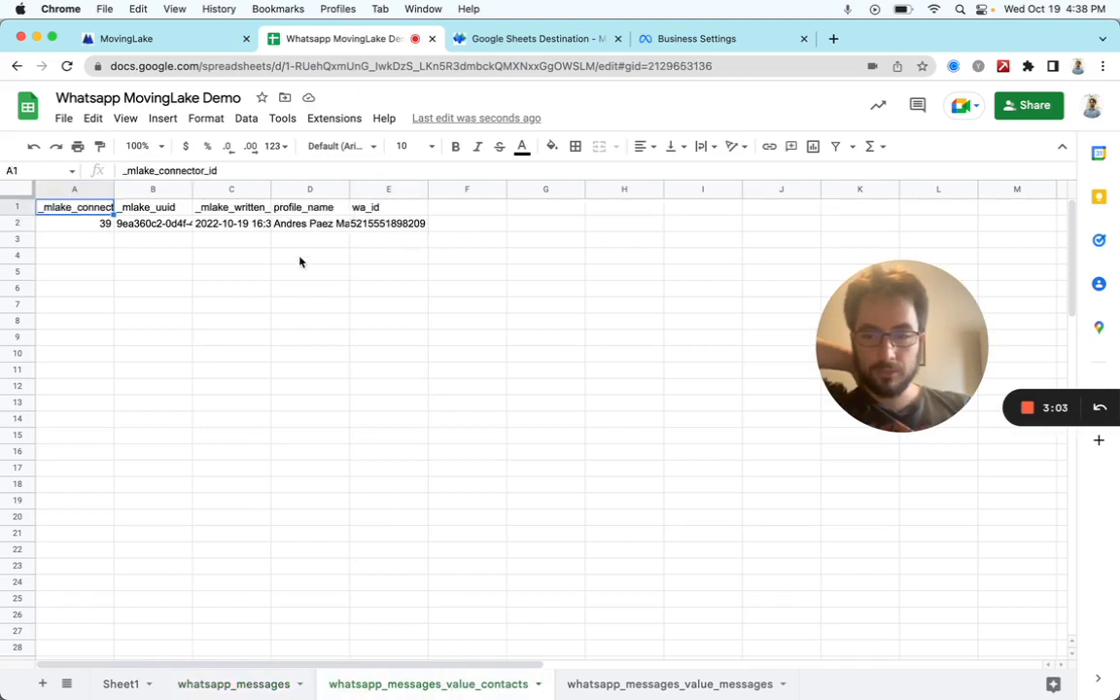
pyautogui.click(324, 225)
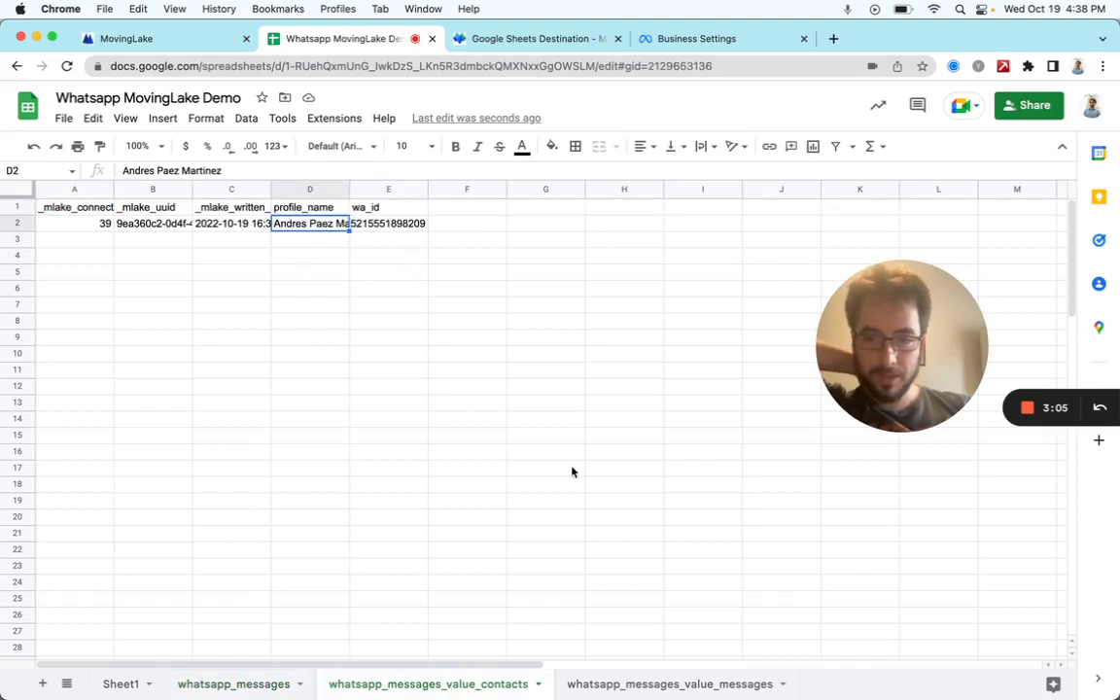
# Step: Examine the text and image message rows in the whatsapp_messages_value_messages sheet, including the text_body, type and image_sha256 columns
pyautogui.click(649, 686)
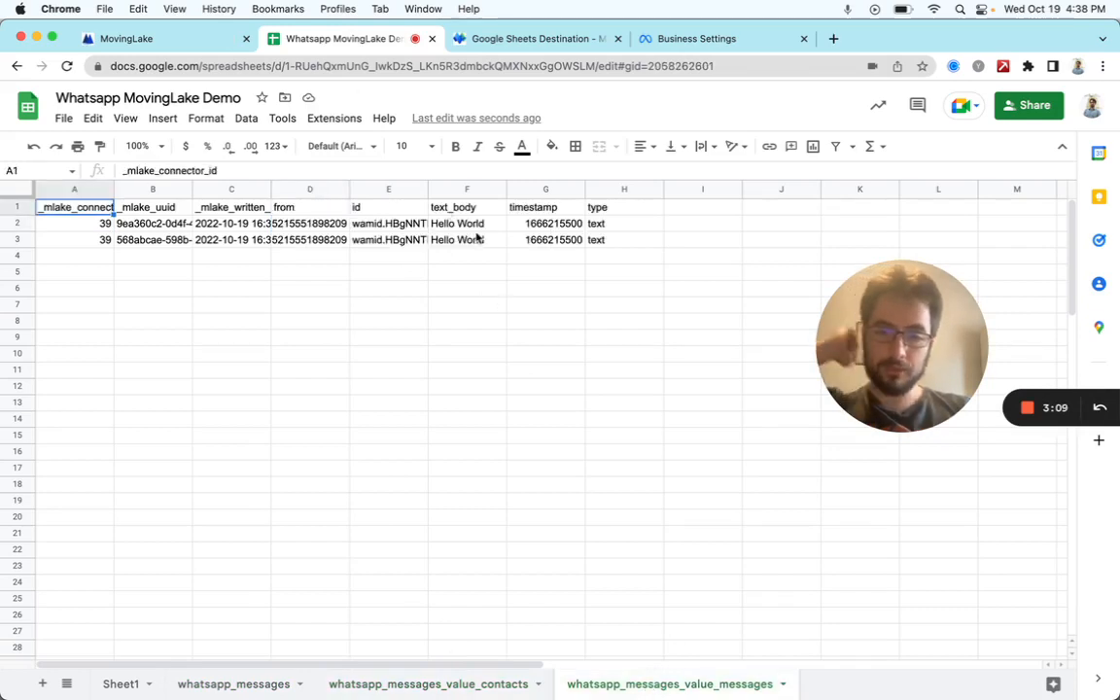
pyautogui.moveTo(78, 239); pyautogui.dragTo(601, 239)
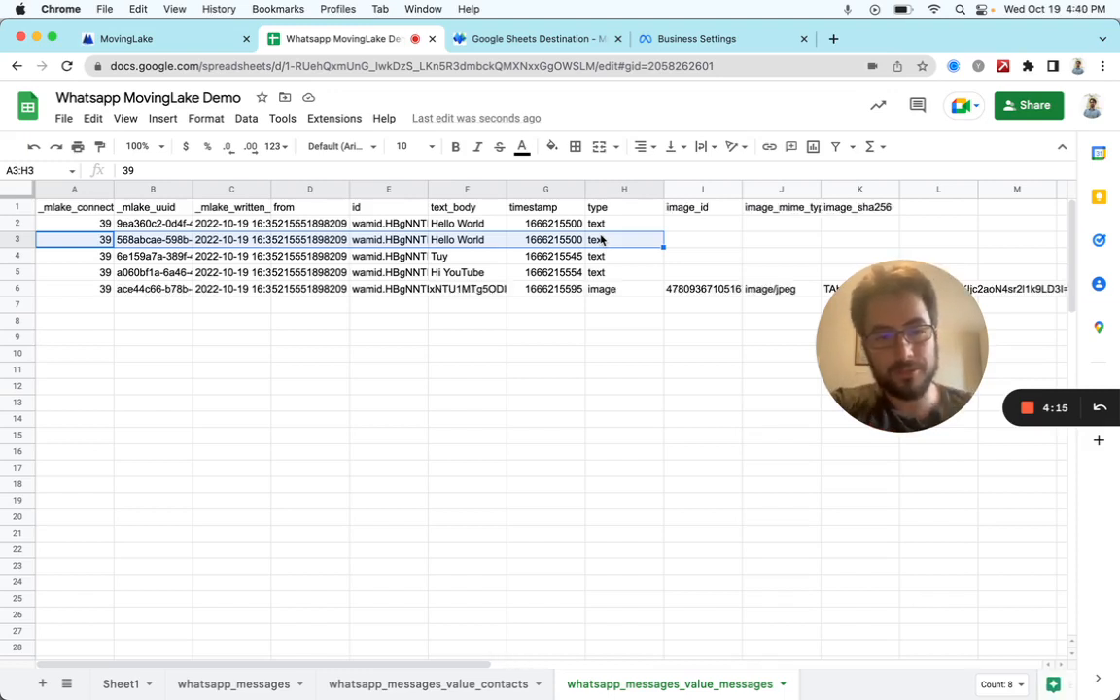
pyautogui.click(851, 207)
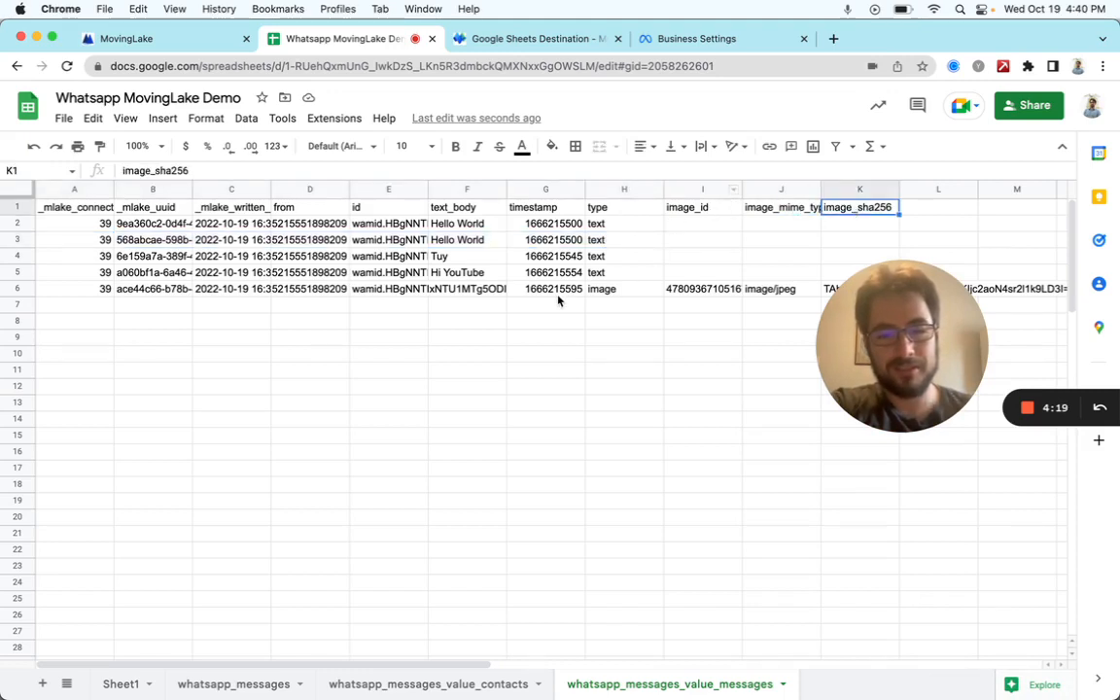
pyautogui.click(605, 292)
pyautogui.click(455, 289)
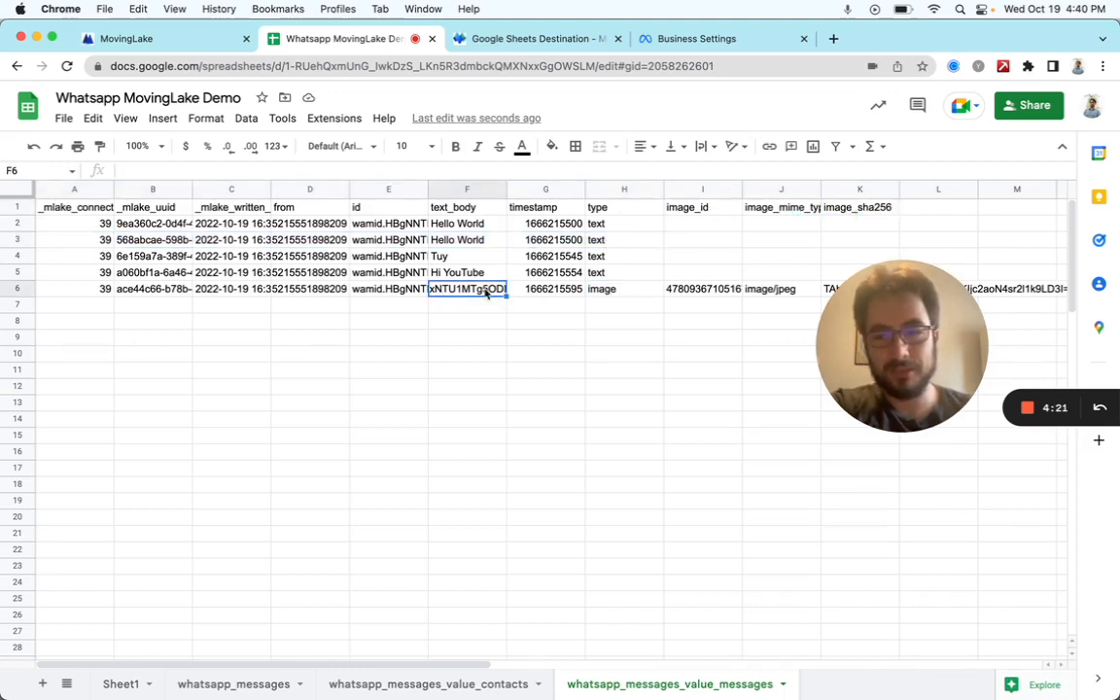
pyautogui.hscroll(3, 546, 297)
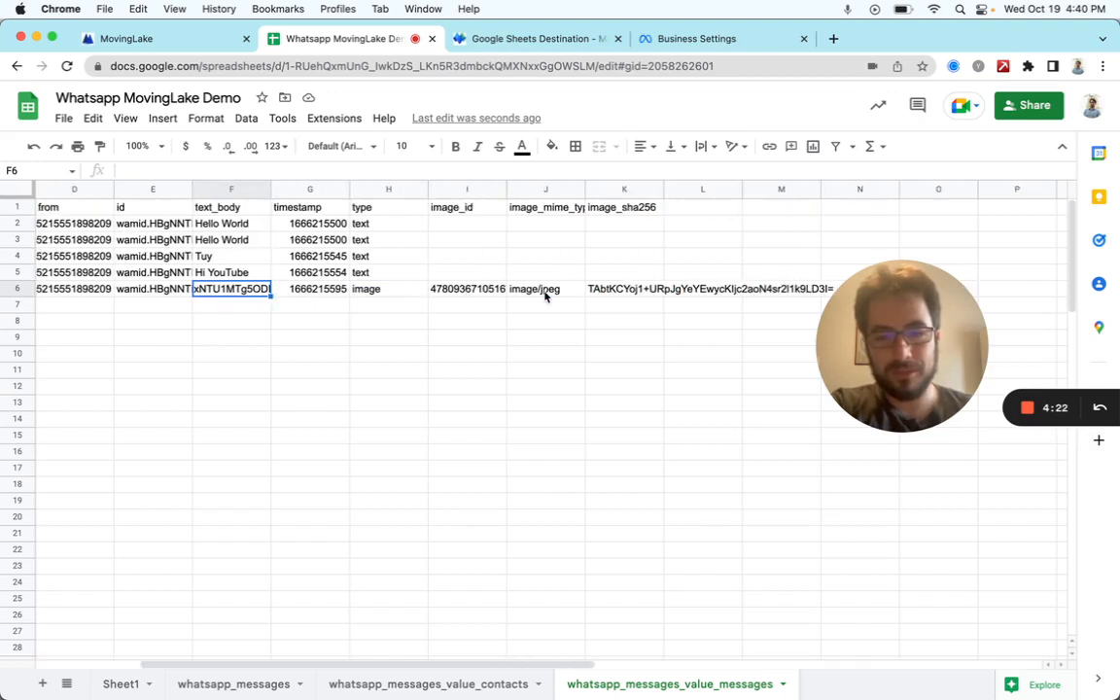
pyautogui.click(626, 293)
pyautogui.hscroll(-3, 623, 292)
pyautogui.click(476, 289)
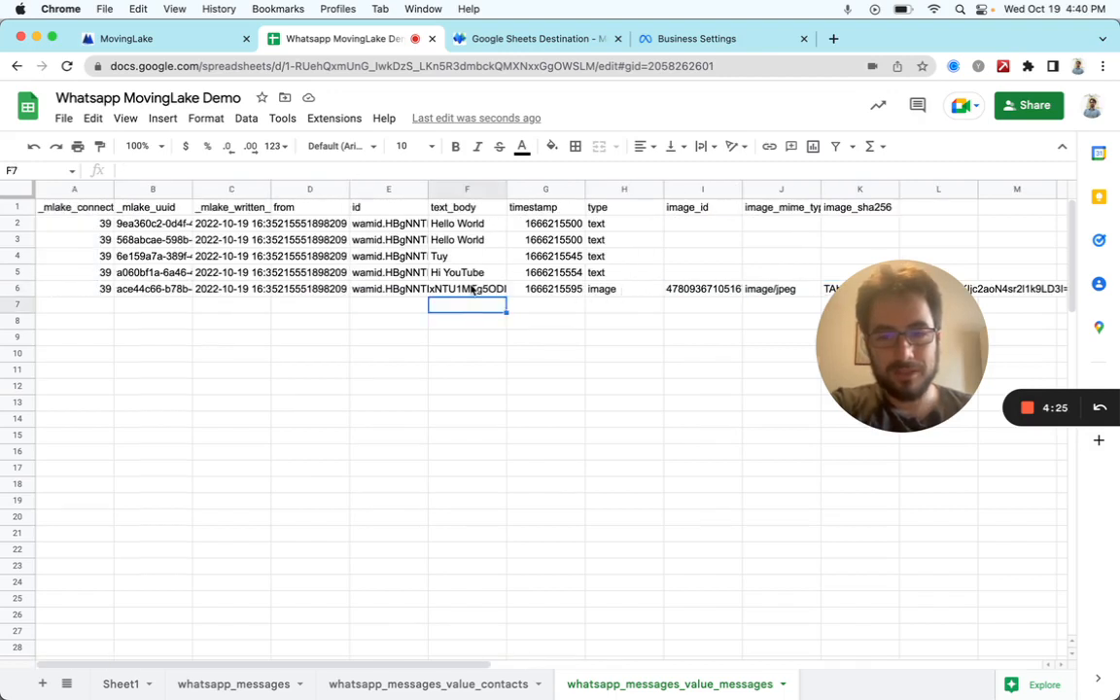
pyautogui.hscroll(2, 549, 294)
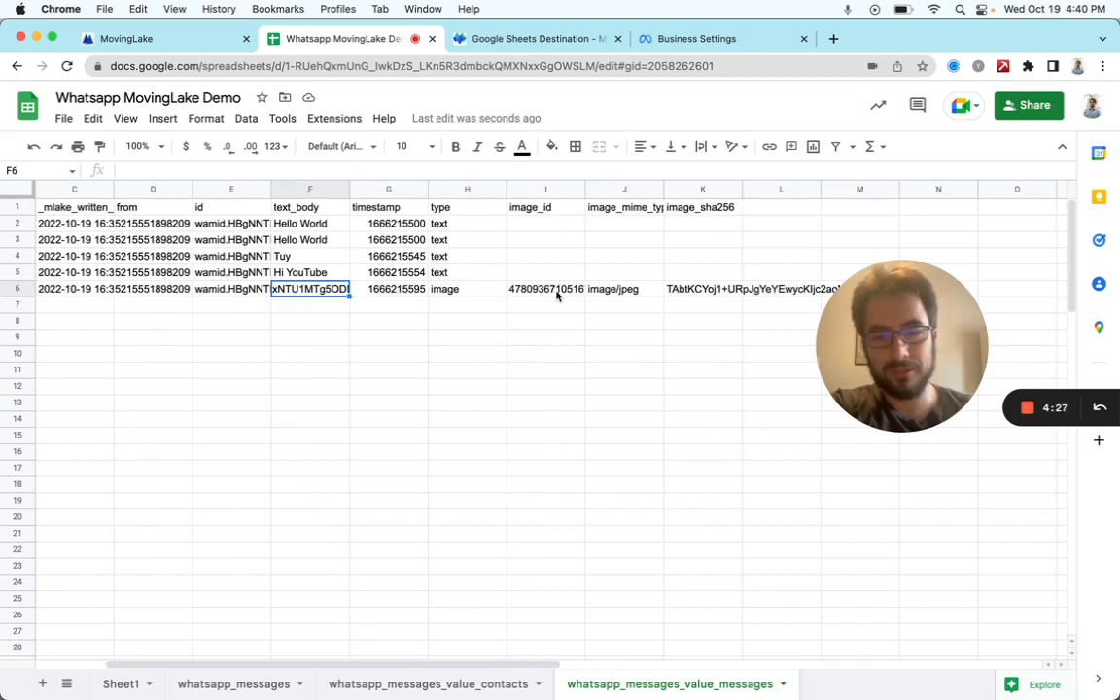
pyautogui.click(696, 290)
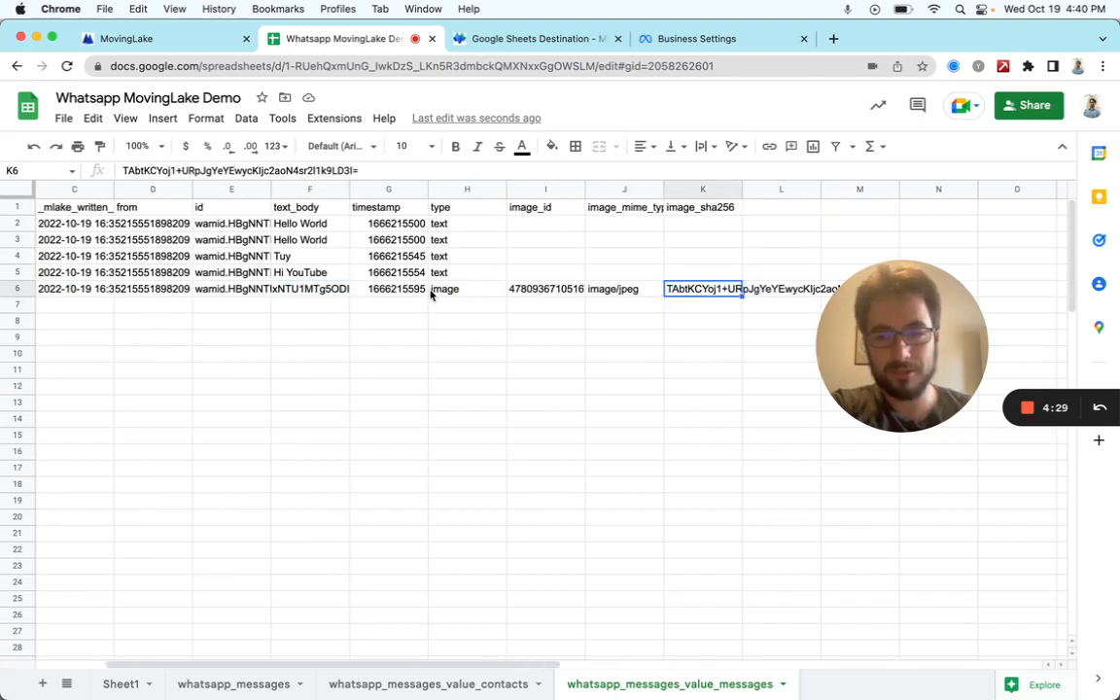
pyautogui.hscroll(-2, 447, 297)
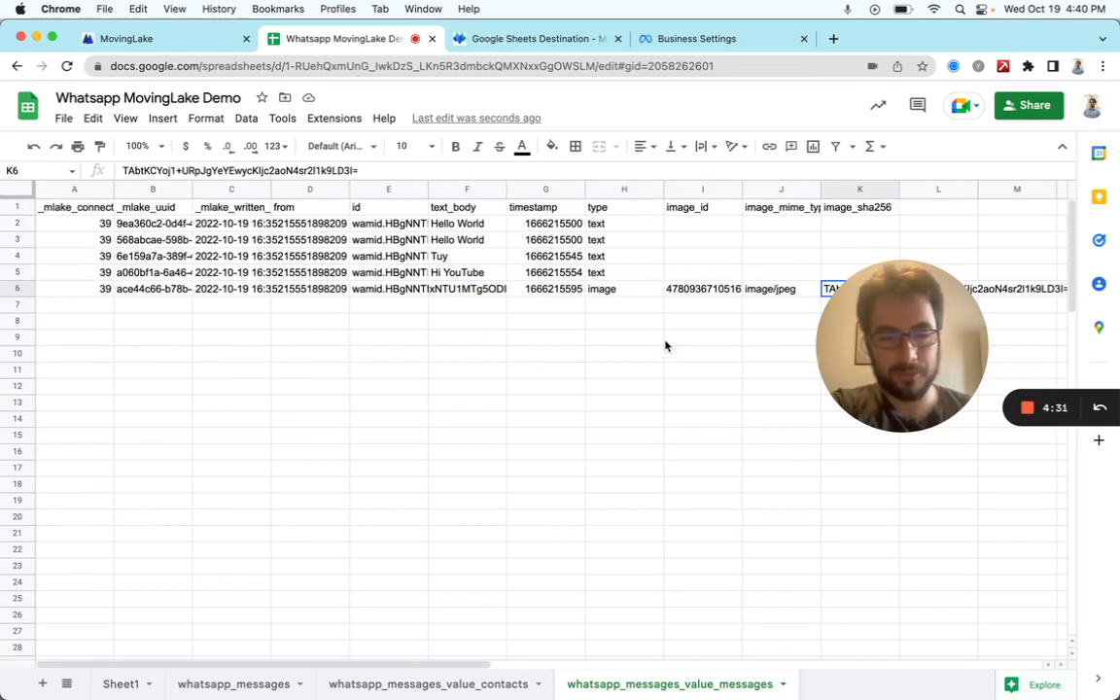
pyautogui.hscroll(1, 665, 346)
pyautogui.hscroll(-1, 665, 345)
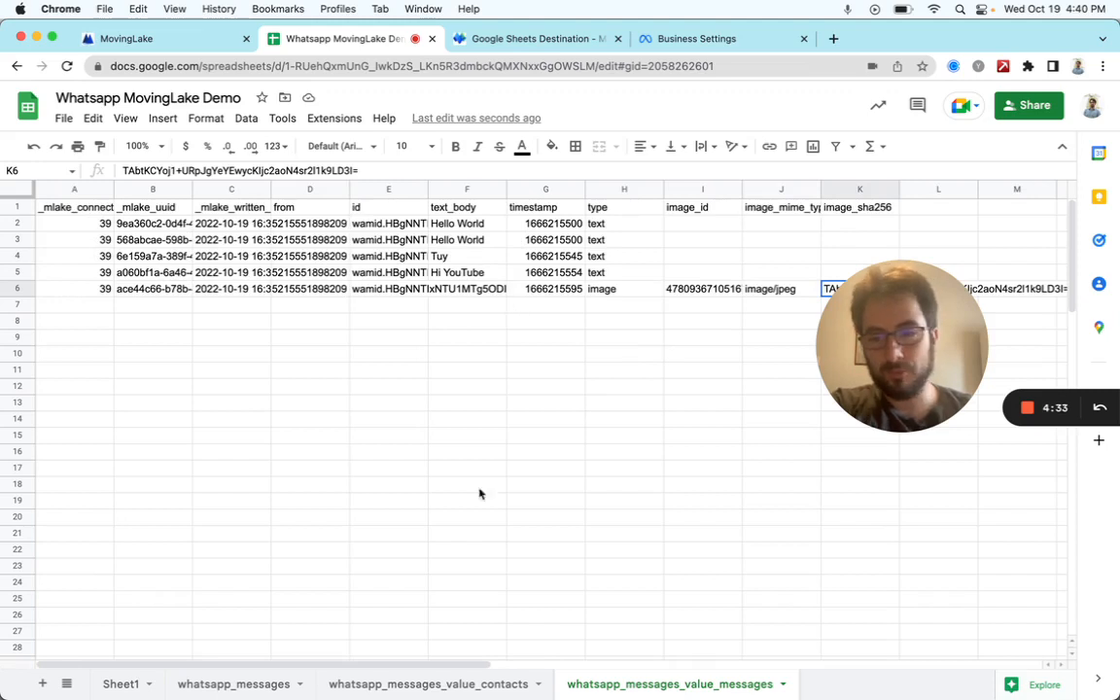
# Step: Review the incoming rows in the contacts and whatsapp_messages sheets, and inspect the image message's image_id in whatsapp_messages_value_messages
pyautogui.click(411, 684)
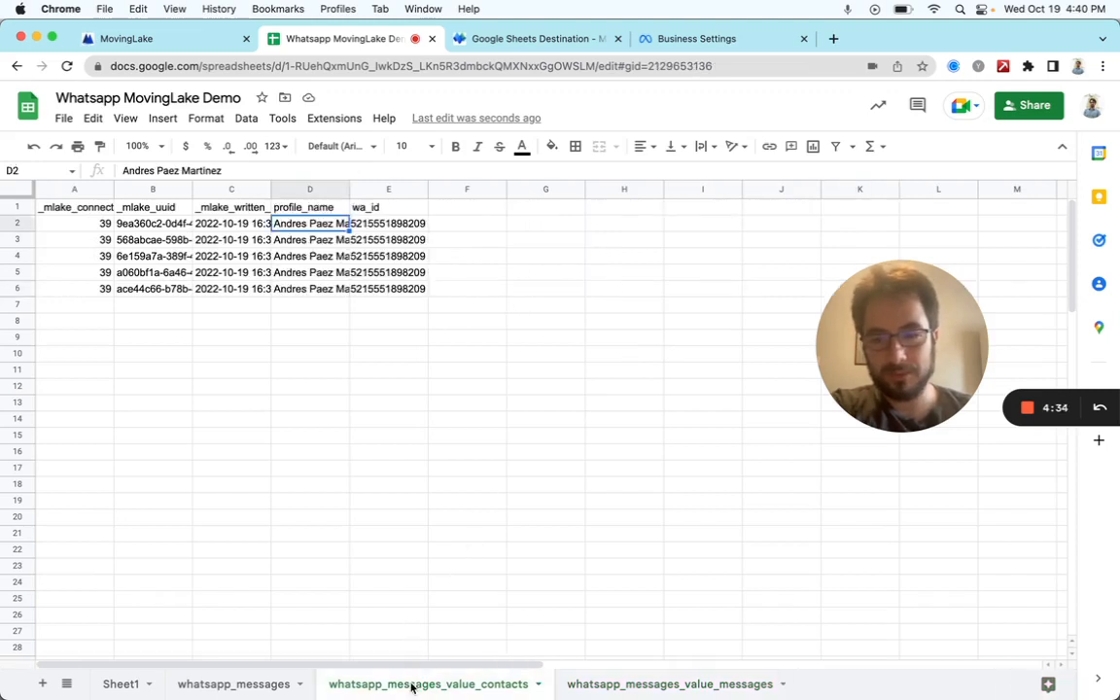
pyautogui.click(262, 683)
pyautogui.click(692, 685)
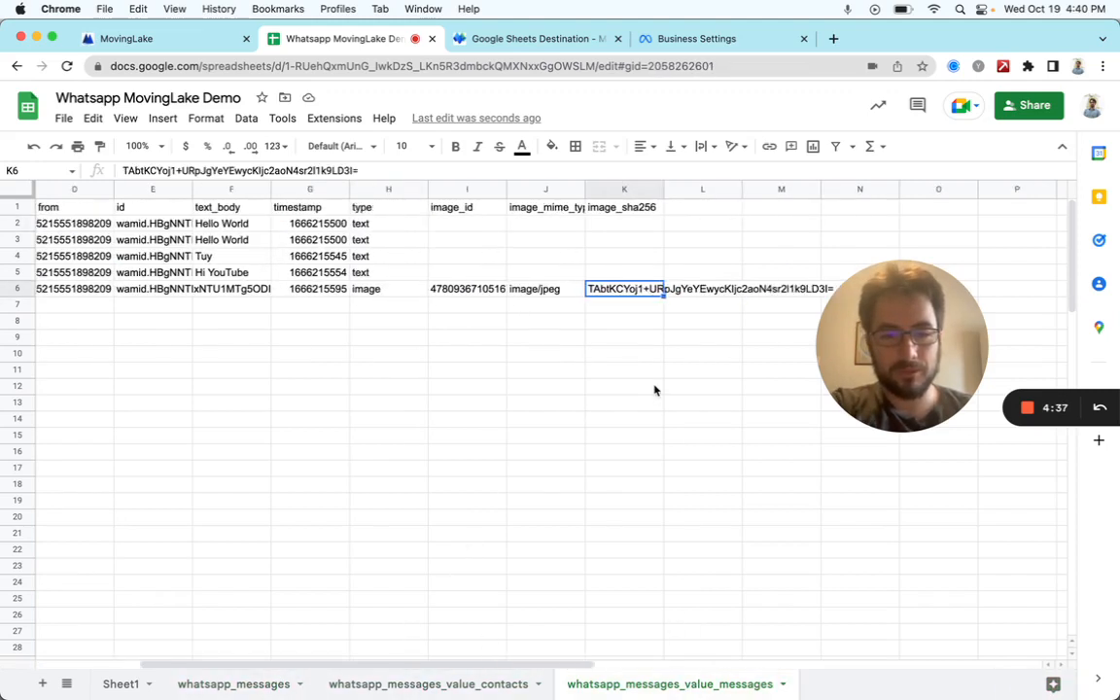
pyautogui.click(474, 289)
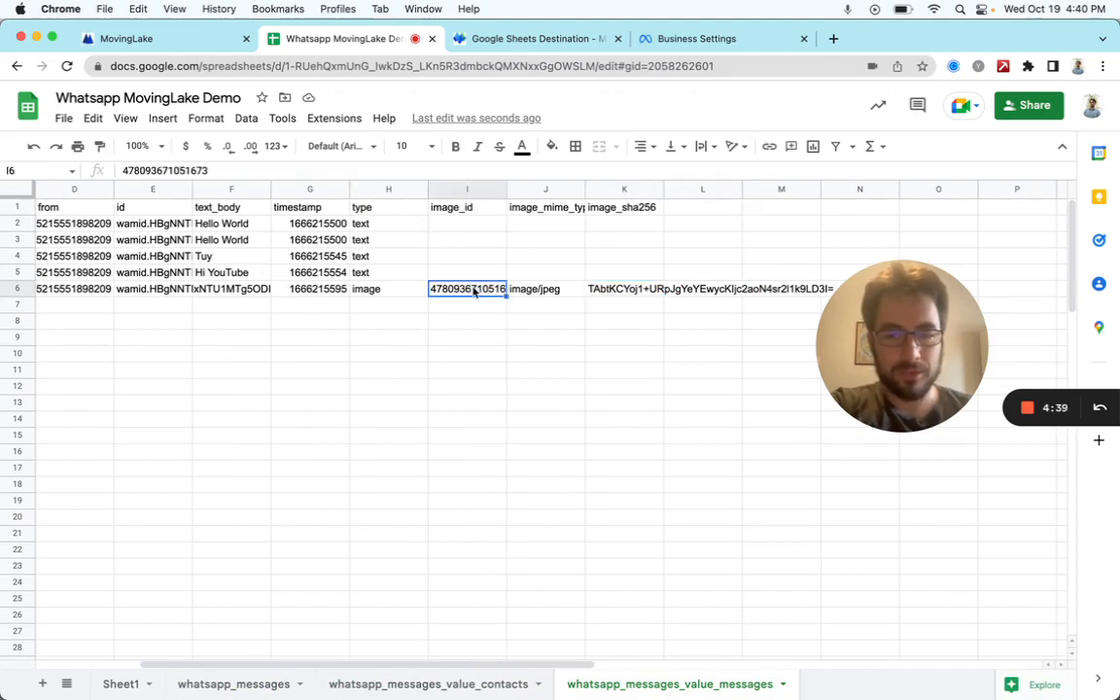
pyautogui.hscroll(-3, 492, 321)
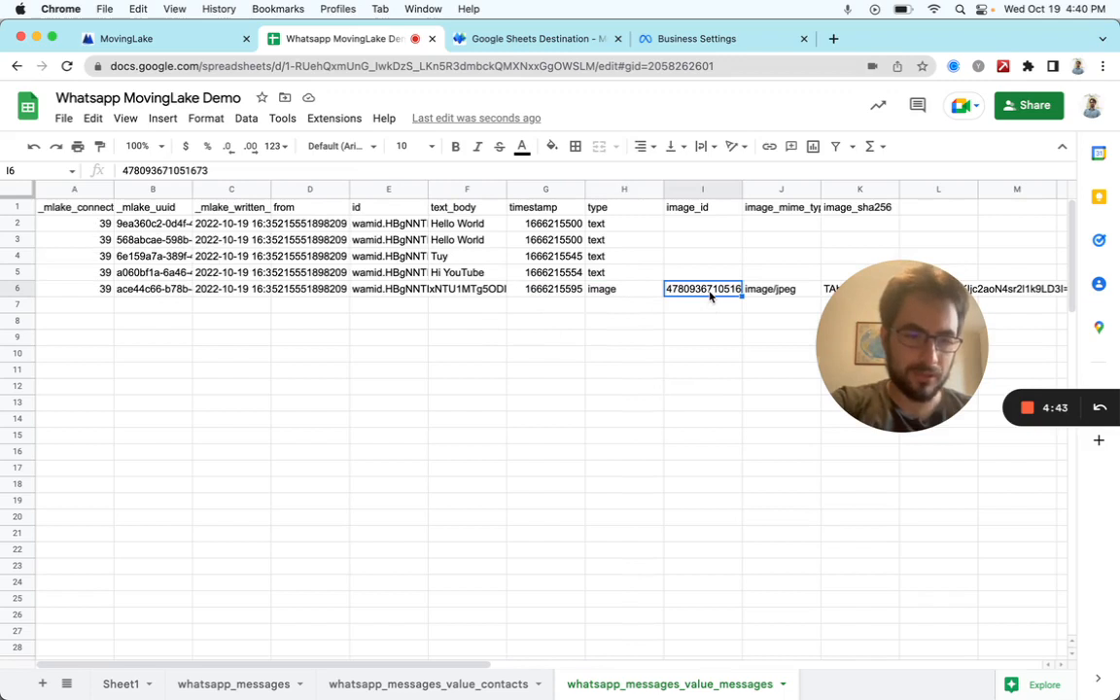
pyautogui.moveTo(901, 373); pyautogui.dragTo(494, 423)
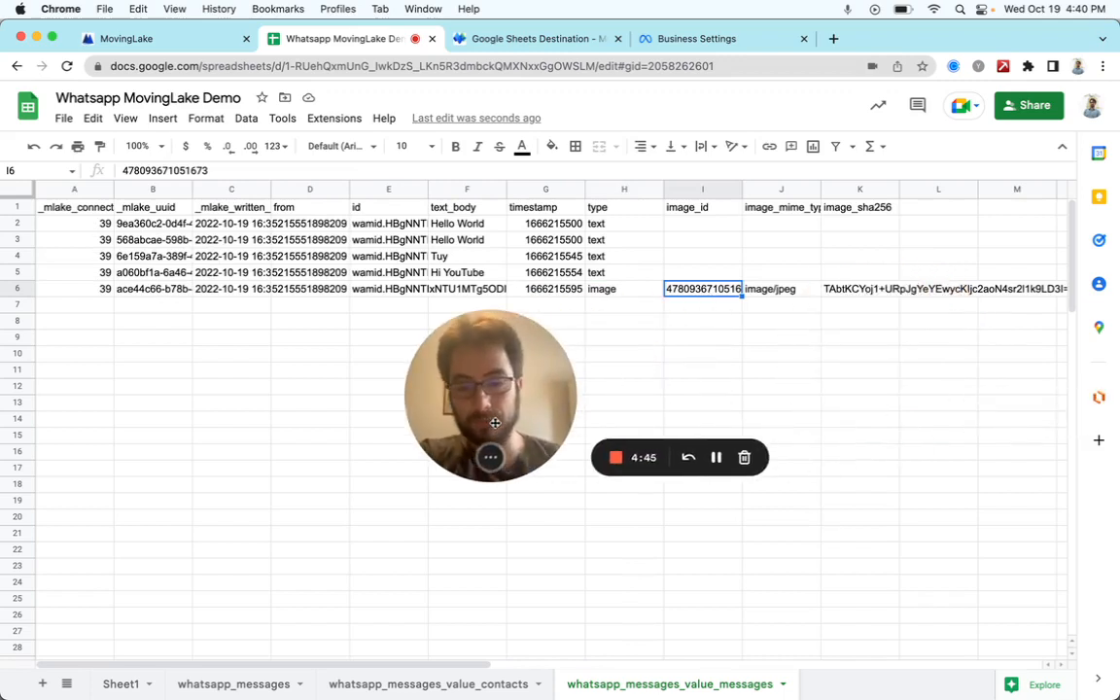